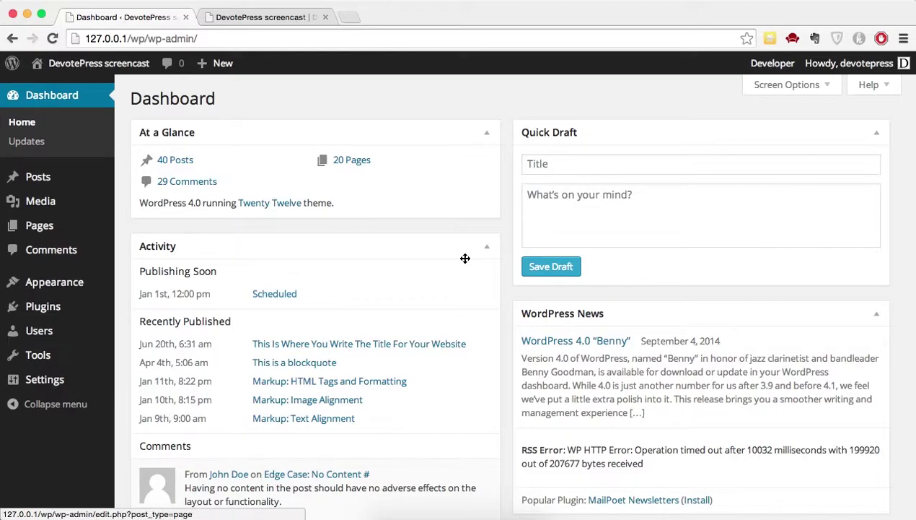
# Check the site's front page in the other tab, then return to the admin Dashboard
pyautogui.scroll(-10, 465, 257)
pyautogui.scroll(10, 466, 257)
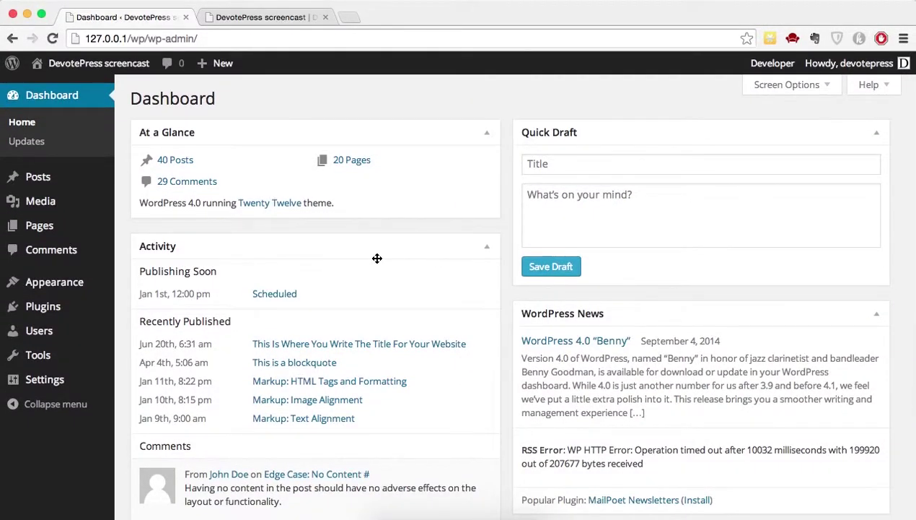
pyautogui.click(253, 20)
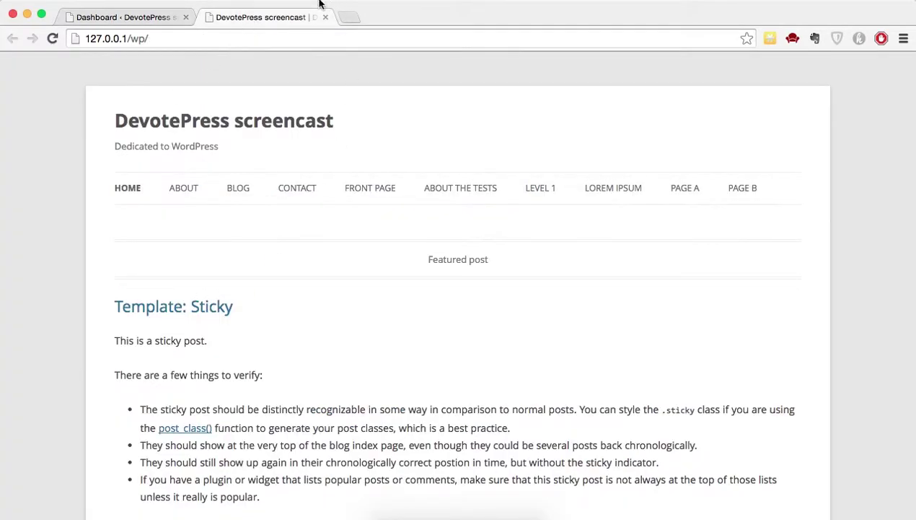
pyautogui.click(129, 18)
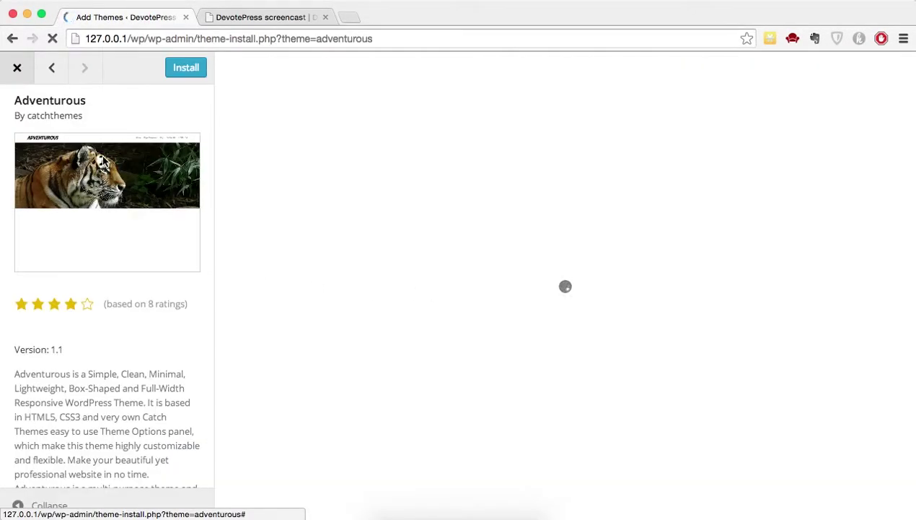
# Install the Adventurous theme from its theme details sidebar
pyautogui.scroll(-5, 103, 160)
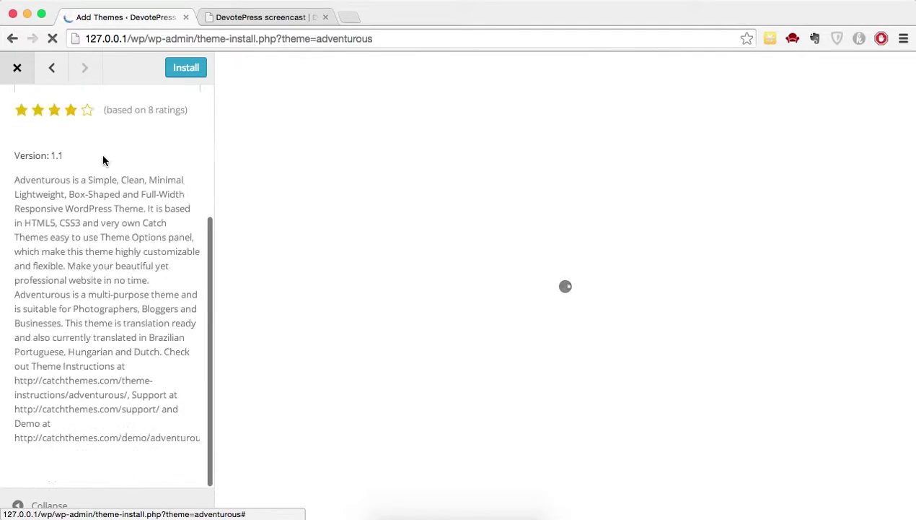
pyautogui.scroll(5, 103, 160)
pyautogui.scroll(-5, 103, 160)
pyautogui.scroll(5, 103, 160)
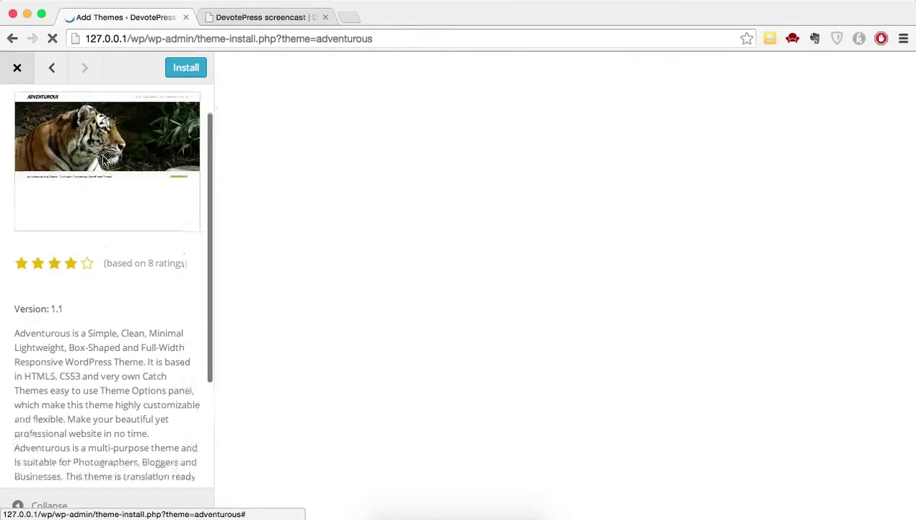
pyautogui.scroll(-5, 103, 161)
pyautogui.scroll(5, 102, 160)
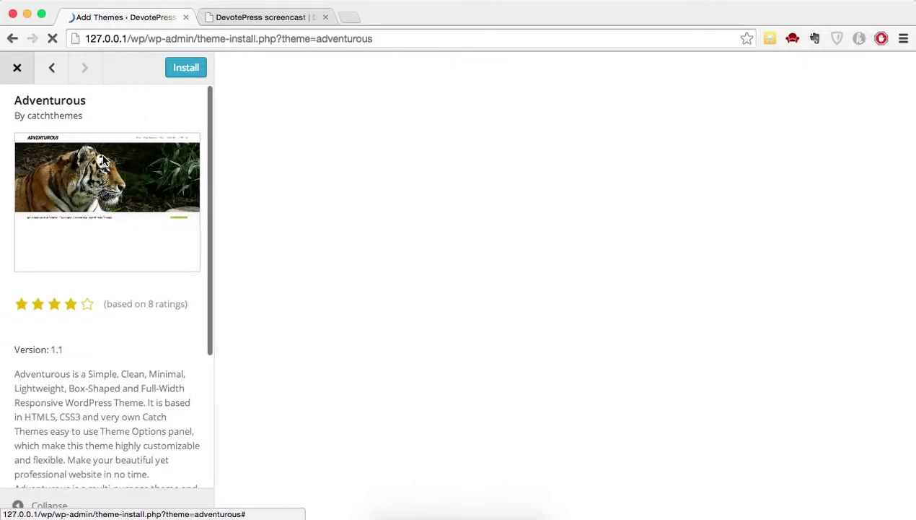
pyautogui.click(182, 73)
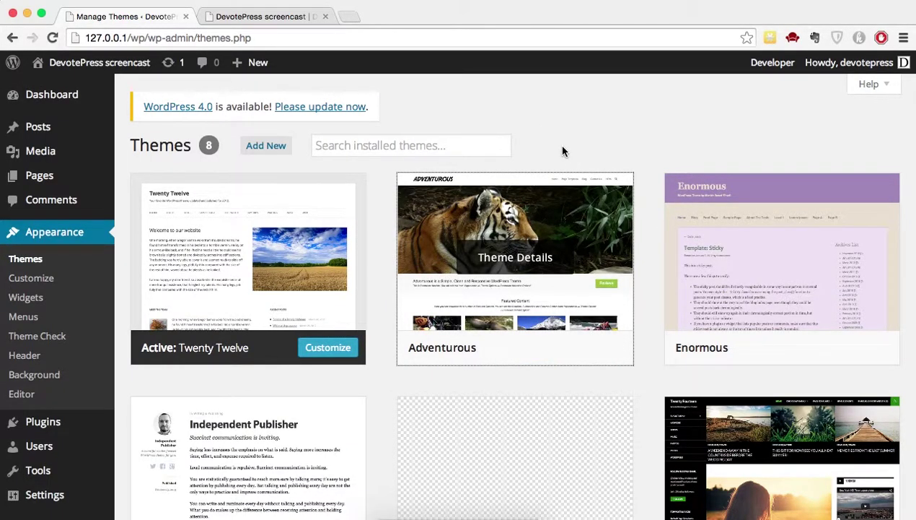
# Activate the Adventurous theme and view the live site
pyautogui.moveTo(530, 268)
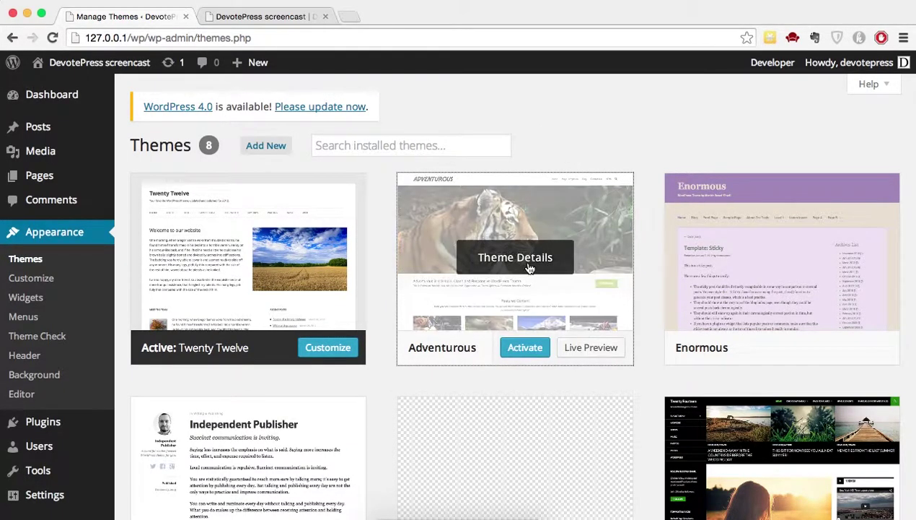
pyautogui.click(525, 348)
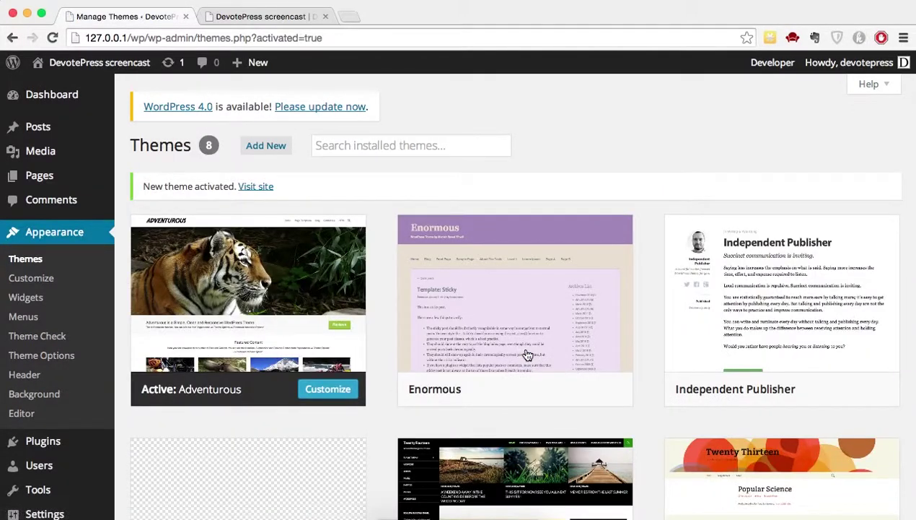
pyautogui.click(259, 19)
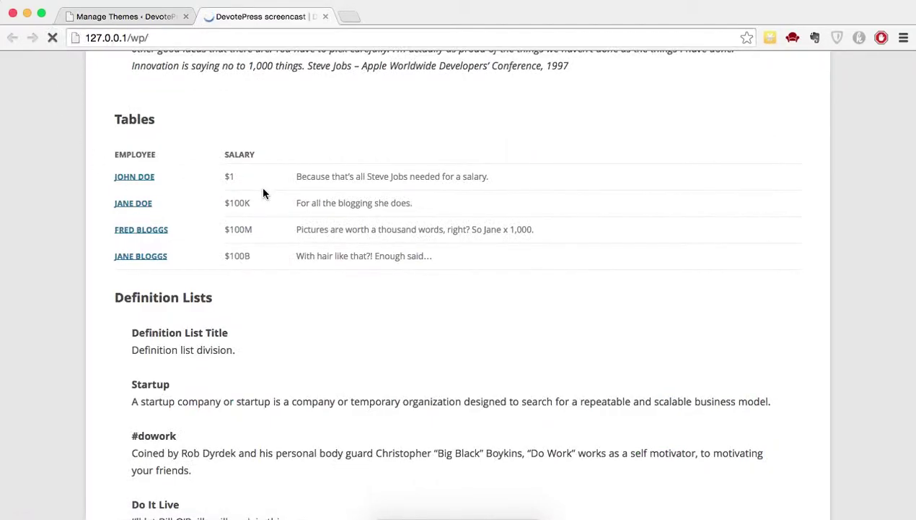
# Scroll through the tiger slider, promotion headline and featured content, then return to Themes
pyautogui.scroll(-15, 264, 194)
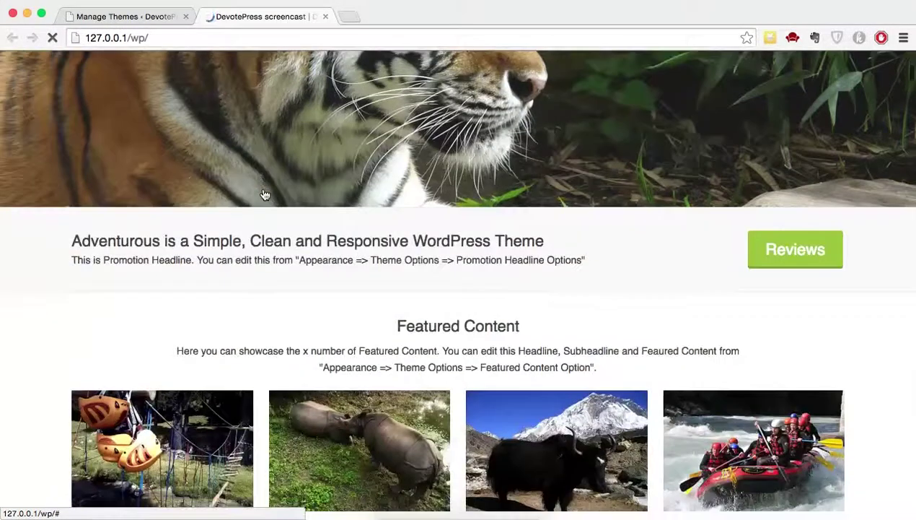
pyautogui.scroll(-6, 263, 193)
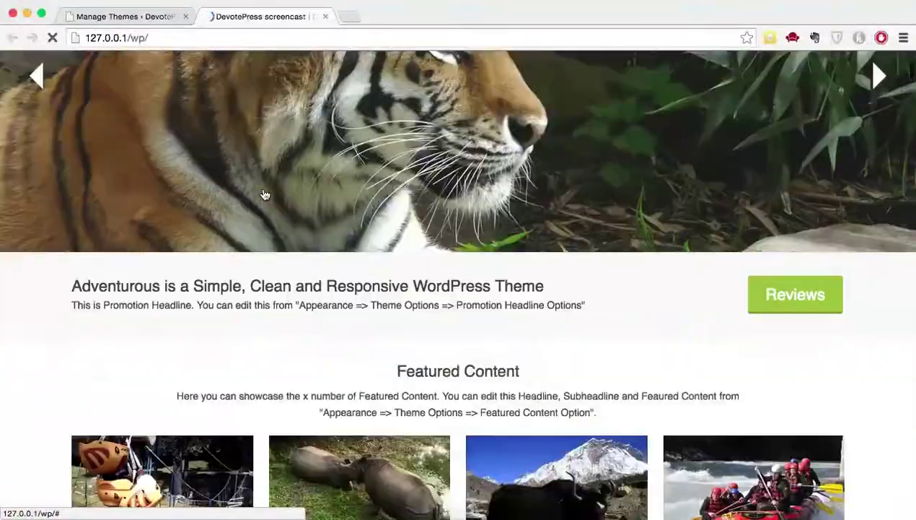
pyautogui.scroll(-7, 263, 194)
pyautogui.scroll(-6, 264, 193)
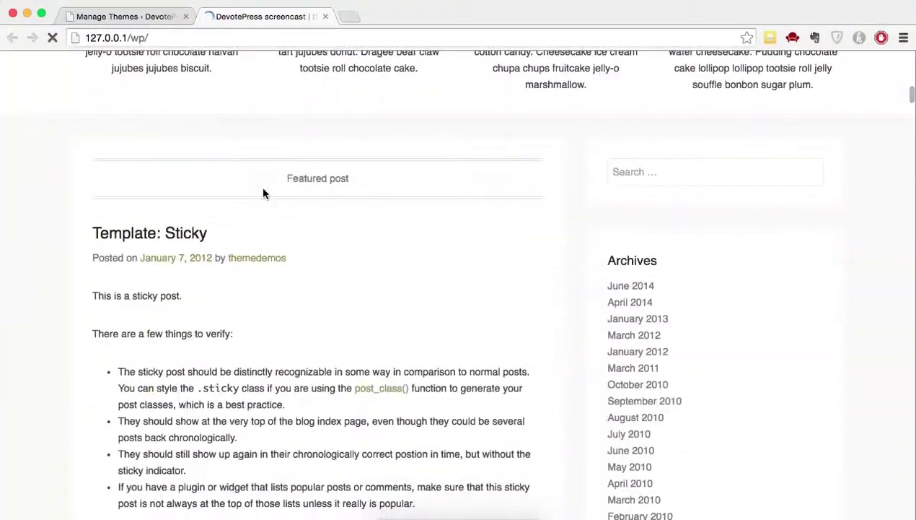
pyautogui.scroll(-6, 263, 193)
pyautogui.scroll(-5, 261, 185)
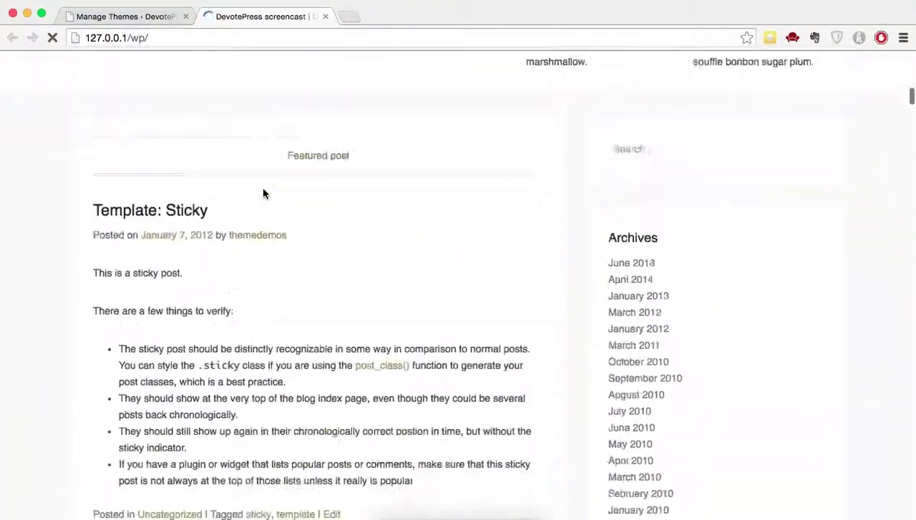
pyautogui.scroll(-6, 262, 194)
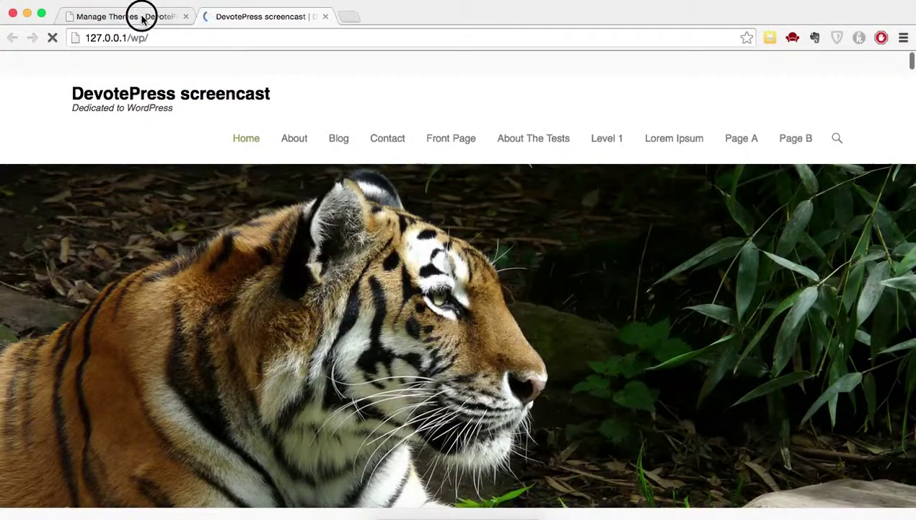
pyautogui.click(140, 16)
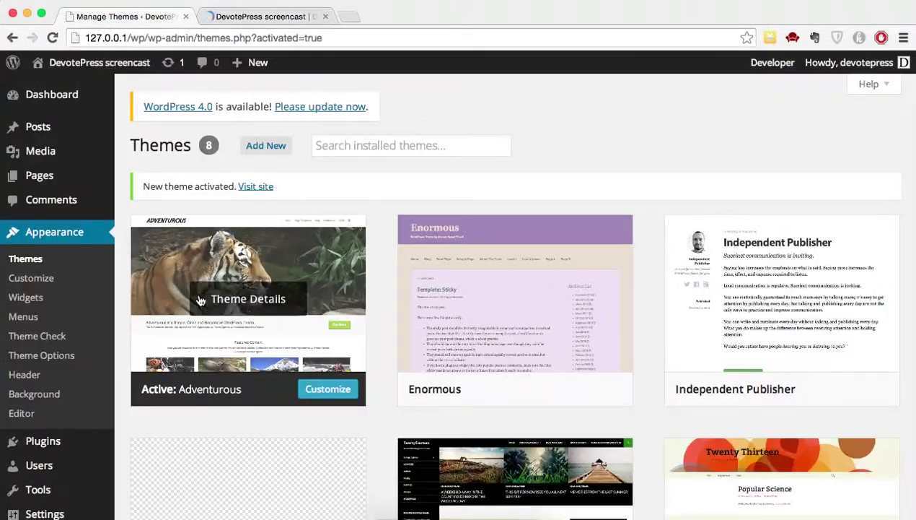
# In the Customizer's Navigation settings, set Header Right Menu to All Pages and preview it
pyautogui.click(25, 280)
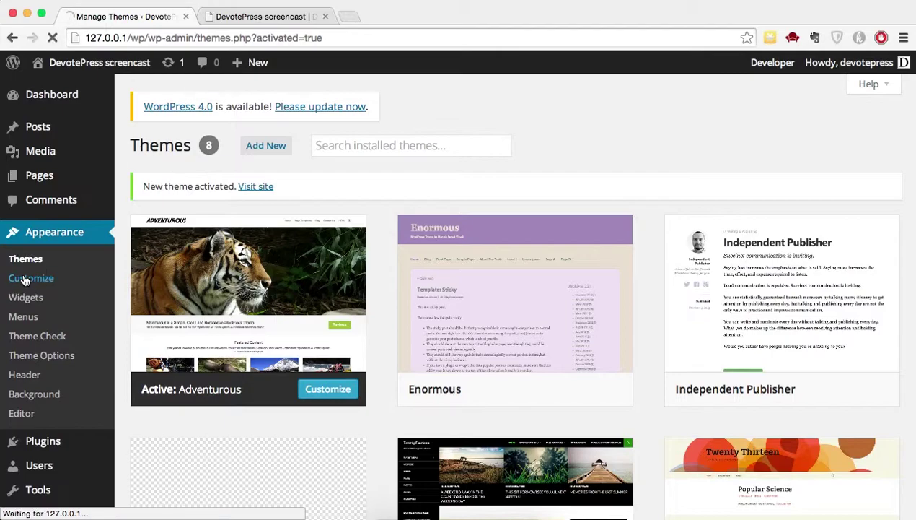
pyautogui.click(181, 281)
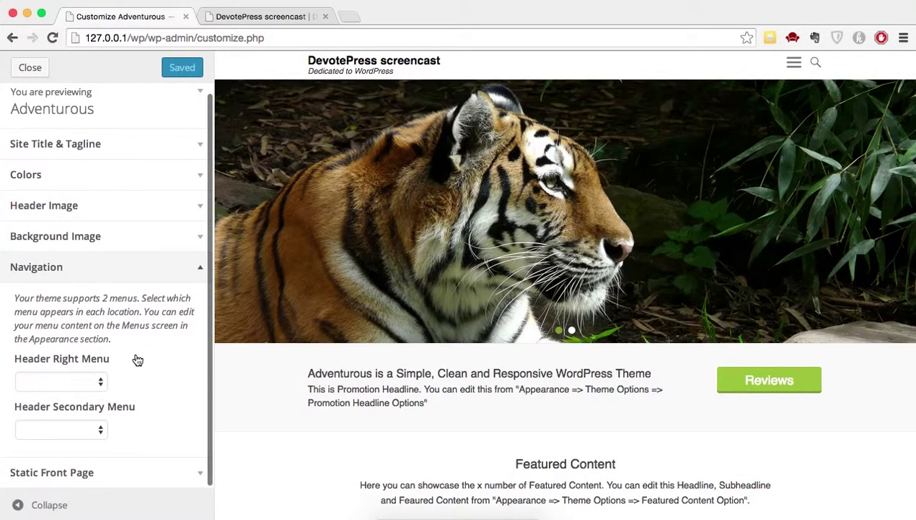
pyautogui.click(100, 379)
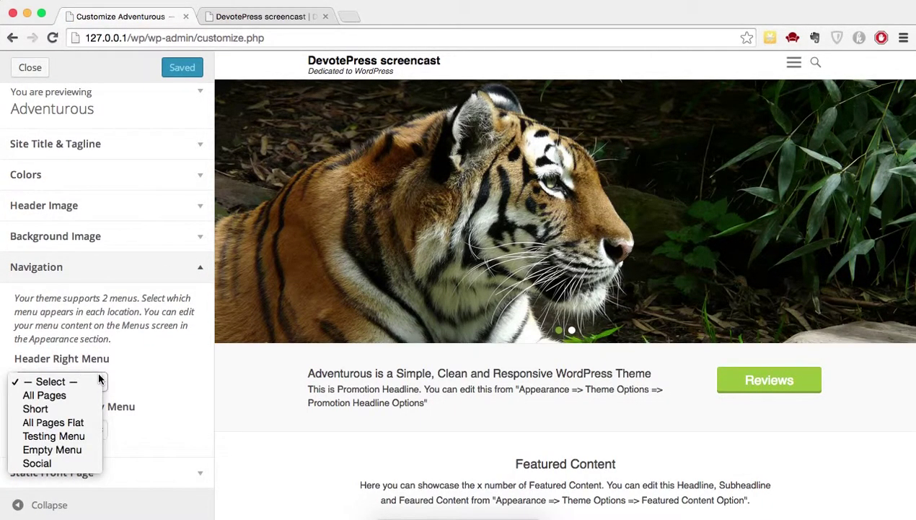
pyautogui.click(136, 344)
pyautogui.click(99, 381)
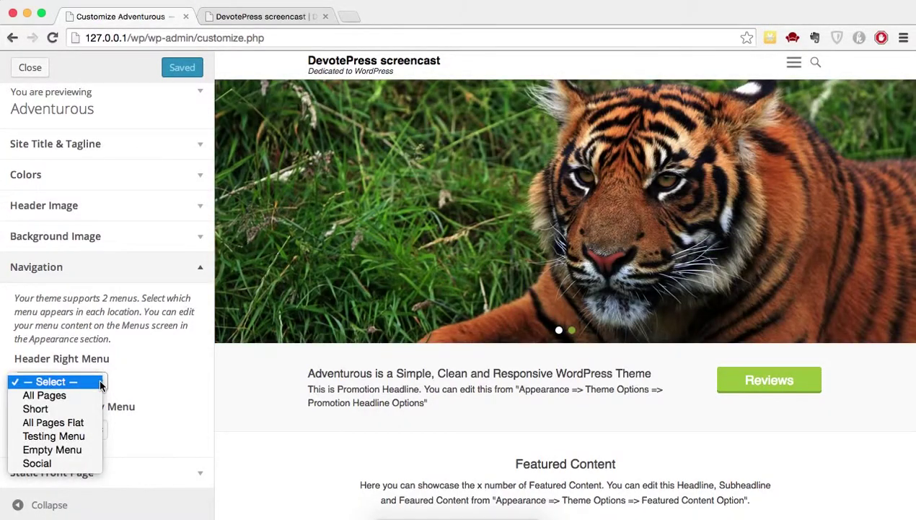
pyautogui.click(134, 385)
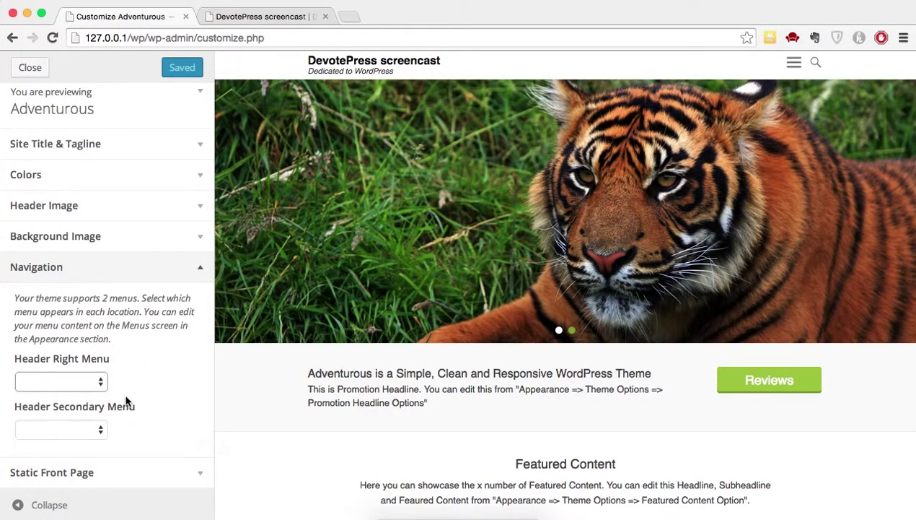
pyautogui.scroll(-1, 124, 401)
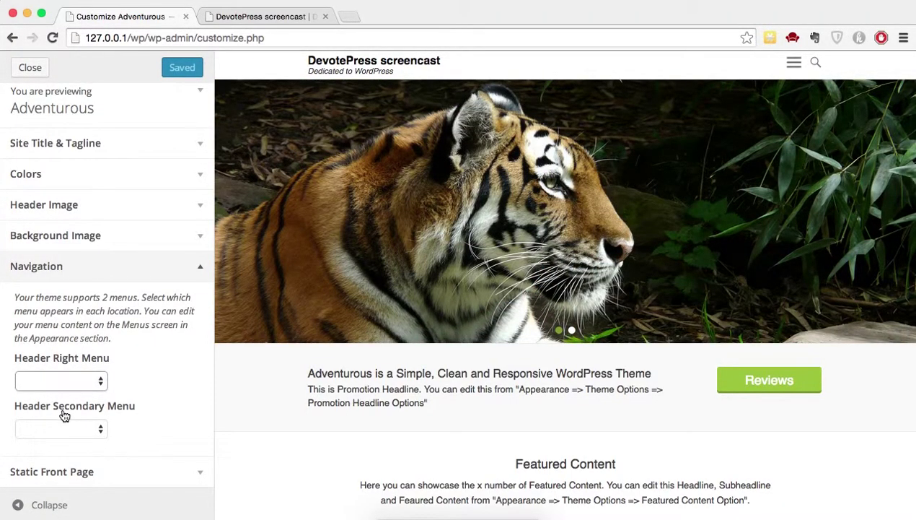
pyautogui.click(102, 380)
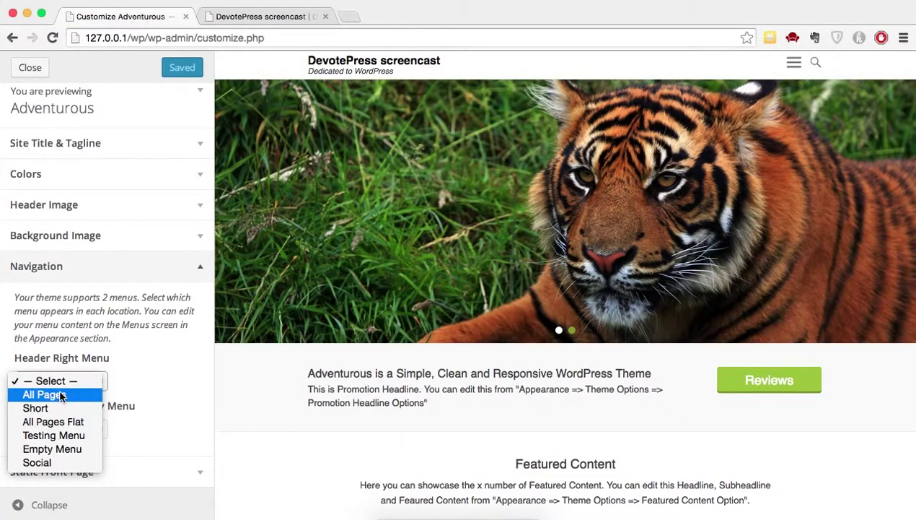
pyautogui.click(59, 396)
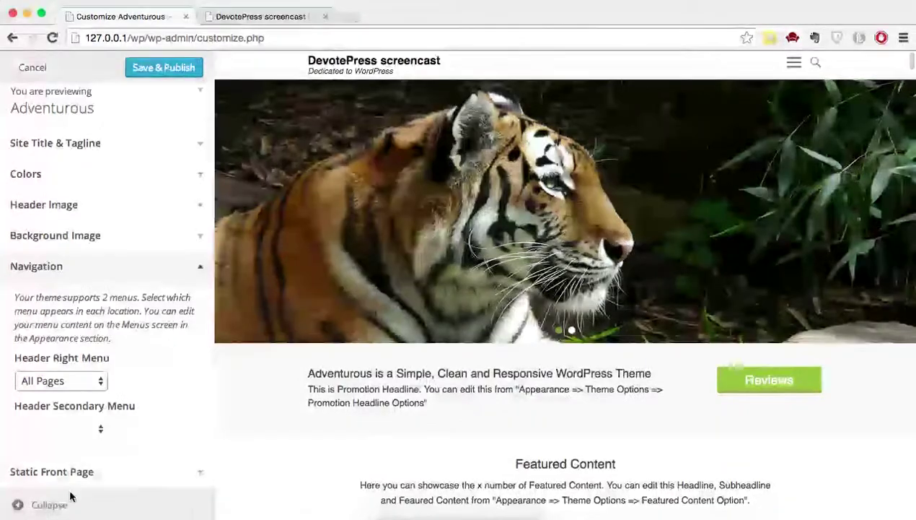
pyautogui.click(17, 504)
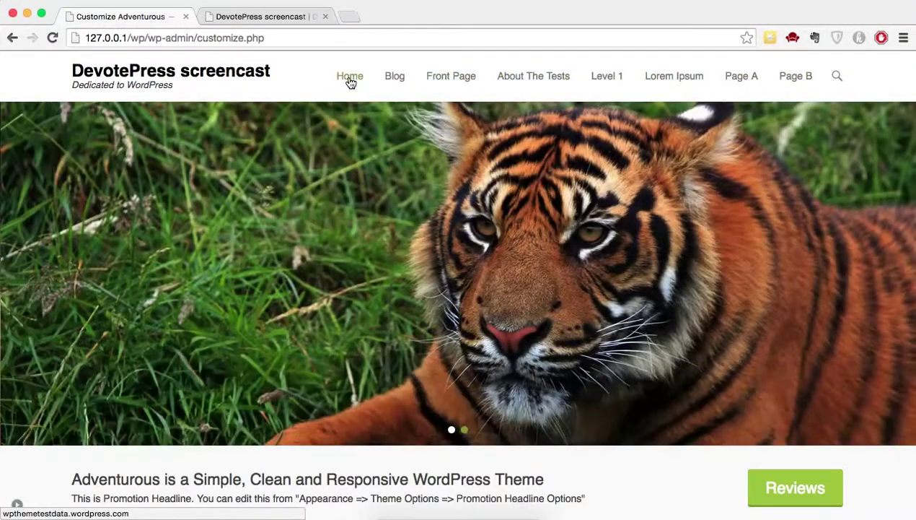
pyautogui.click(17, 504)
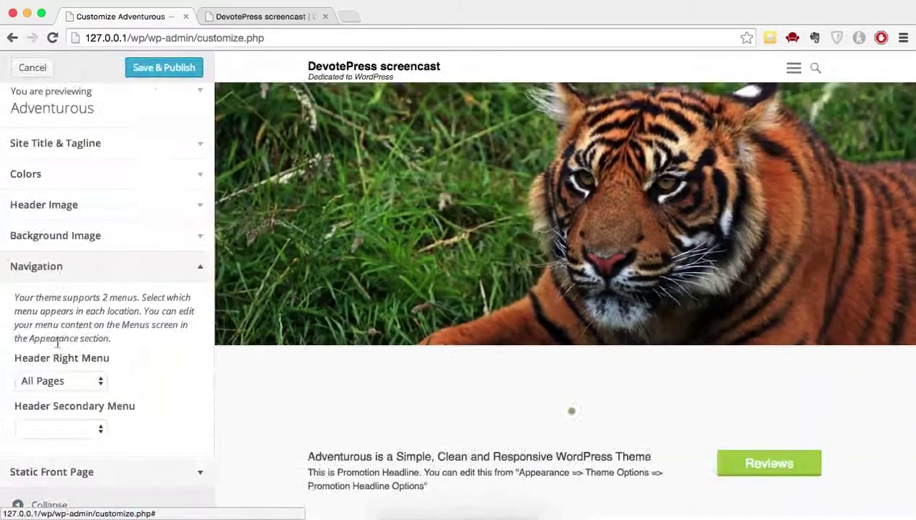
# Set Header Secondary Menu to Testing Menu and preview both header menus
pyautogui.click(94, 436)
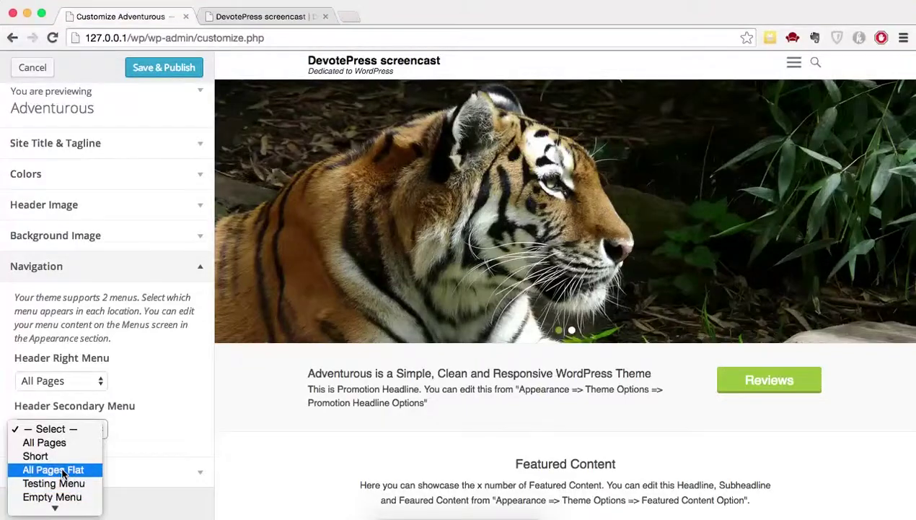
pyautogui.click(62, 485)
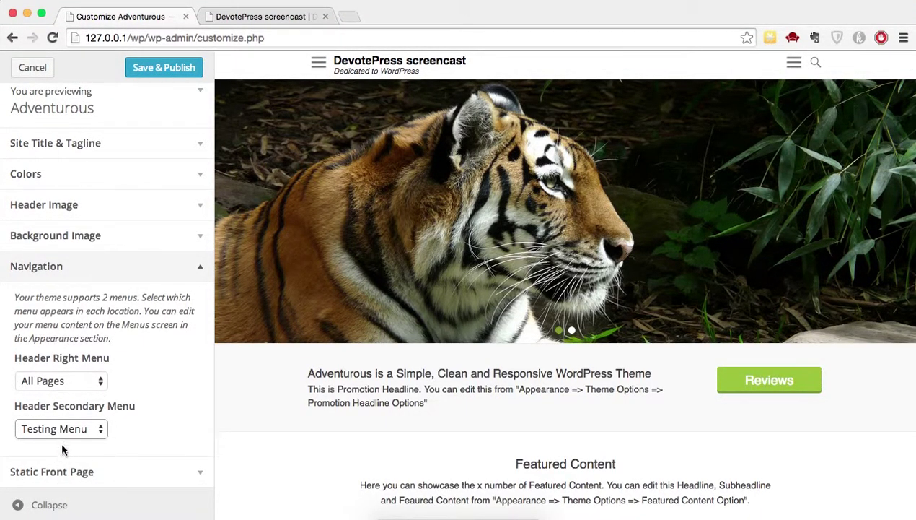
pyautogui.click(29, 504)
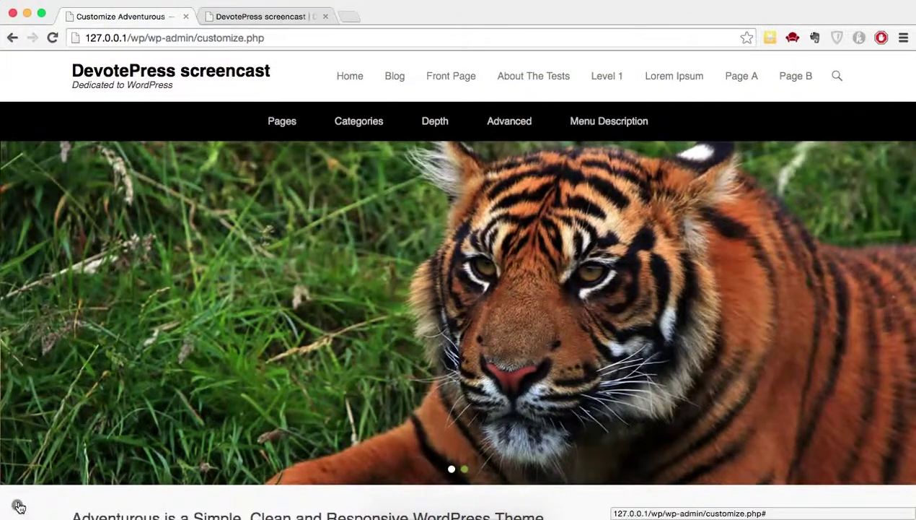
pyautogui.click(16, 503)
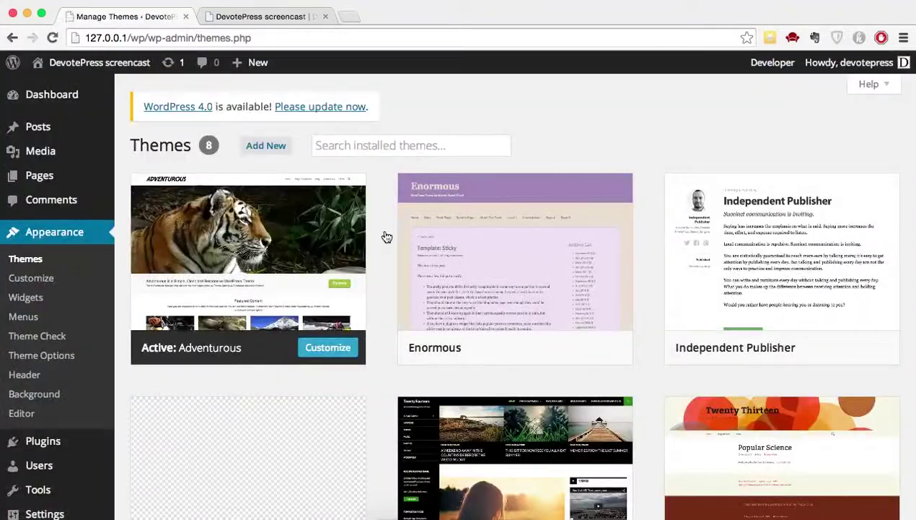
# Reload the live site to see the black menu with Pages, Categories, Depth, Advanced and Menu Description
pyautogui.scroll(-5, 82, 317)
pyautogui.scroll(5, 81, 317)
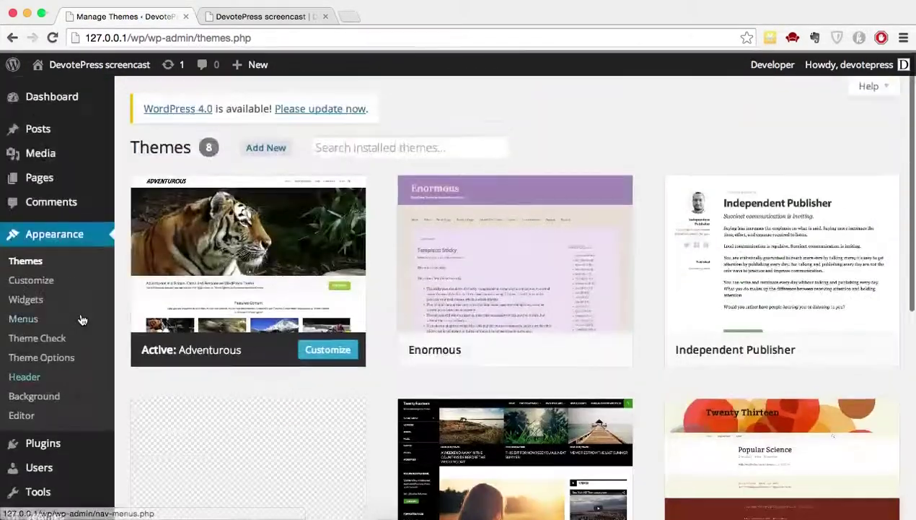
pyautogui.click(232, 16)
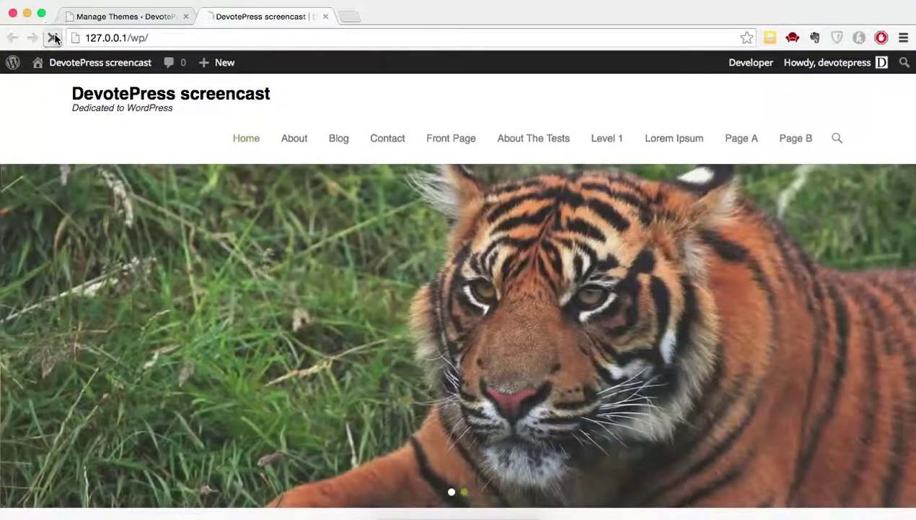
pyautogui.click(52, 37)
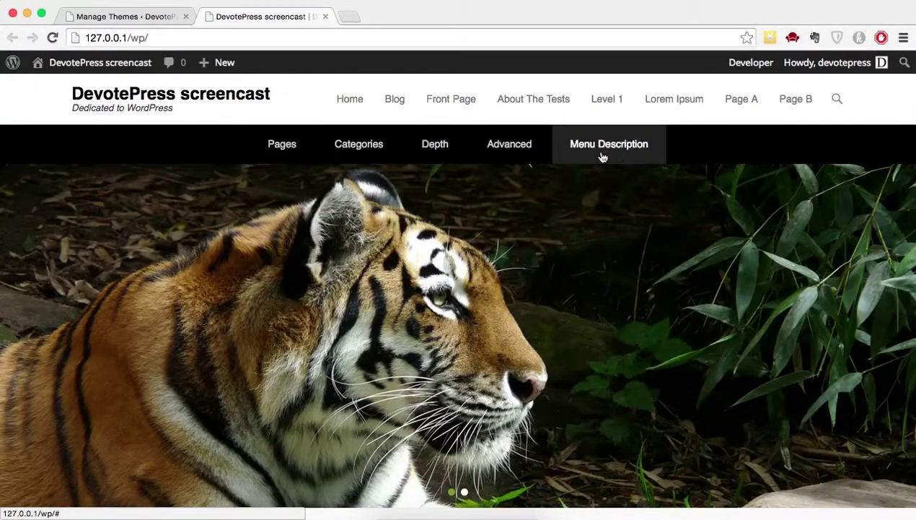
pyautogui.moveTo(274, 160)
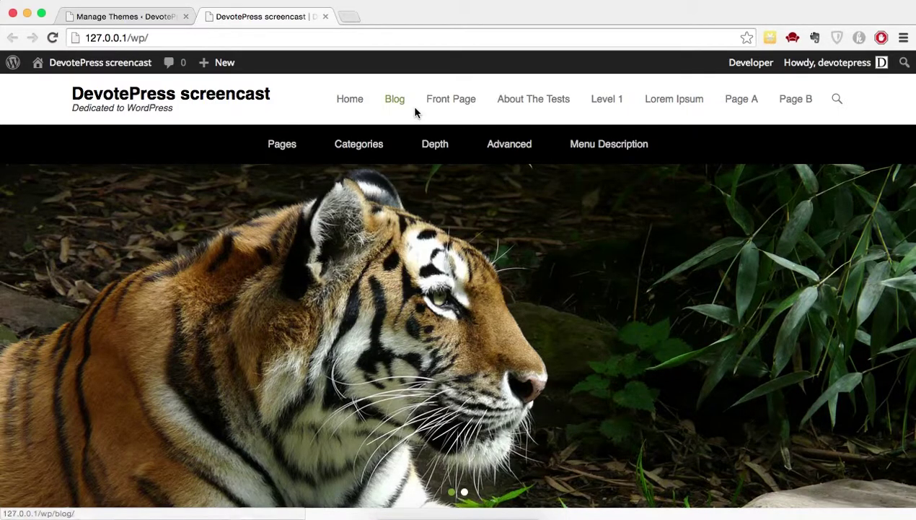
pyautogui.hotkey('ctrl', 'shift', 'Tab')
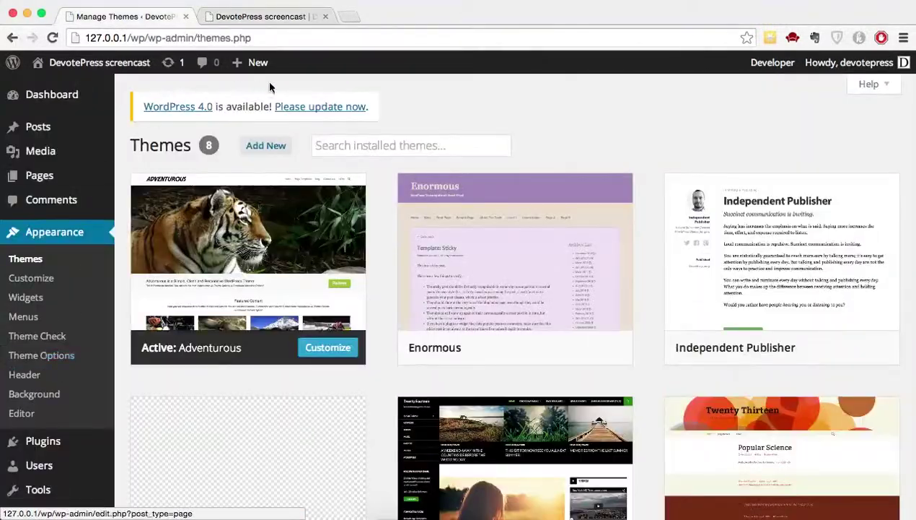
pyautogui.rightClick(24, 241)
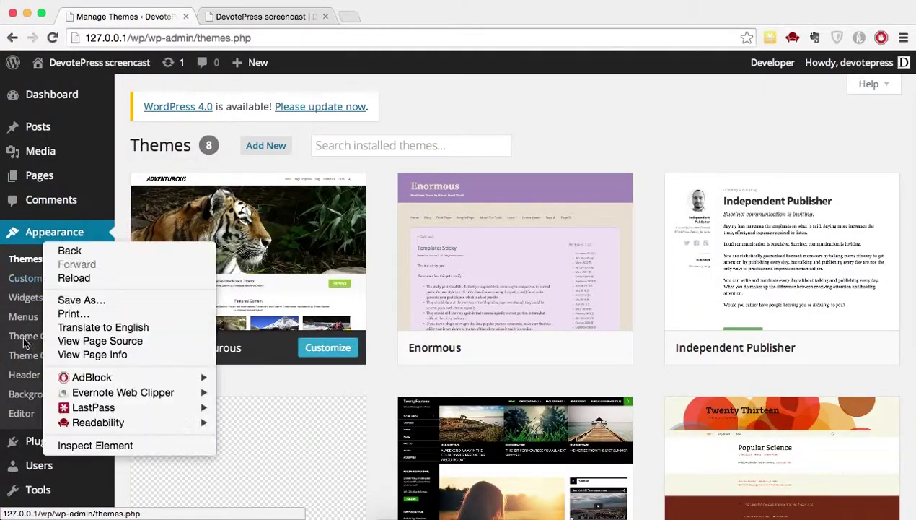
pyautogui.press('Escape')
# Choose the road landscape default image as the custom header and save the changes
pyautogui.click(24, 375)
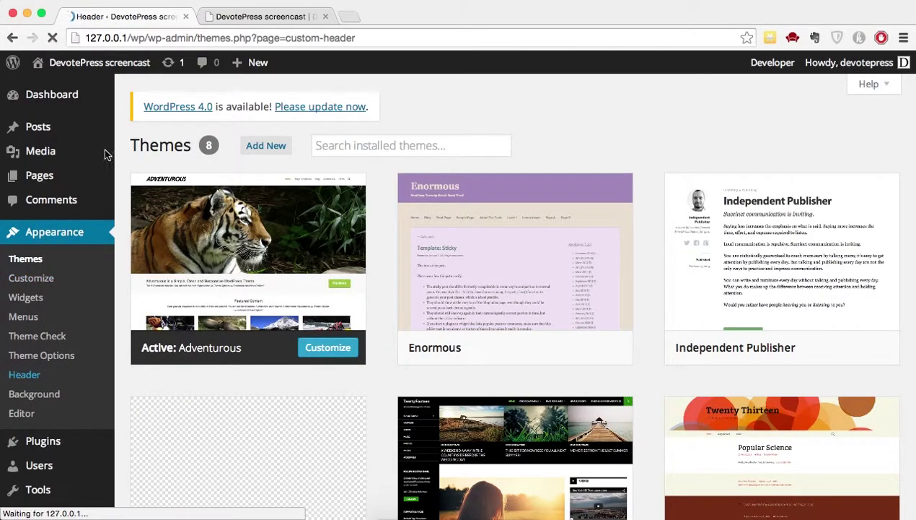
pyautogui.scroll(-5, 350, 305)
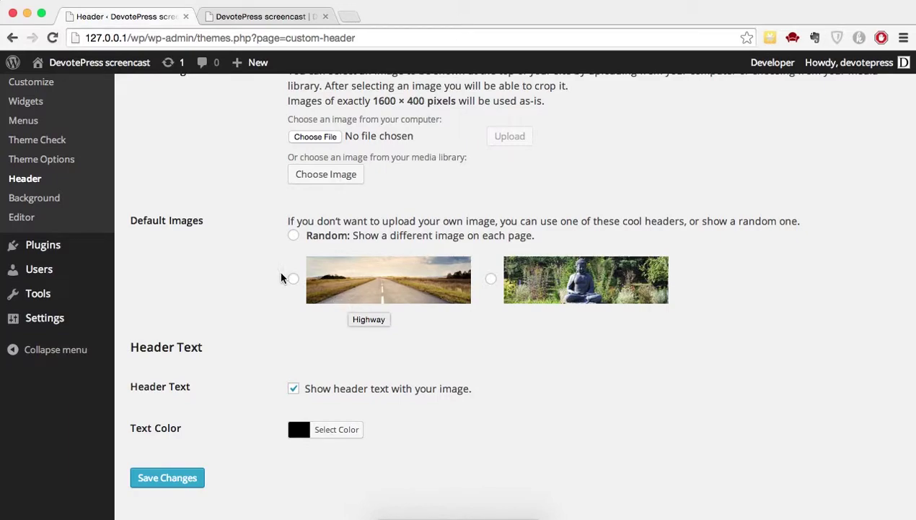
pyautogui.scroll(-1, 356, 363)
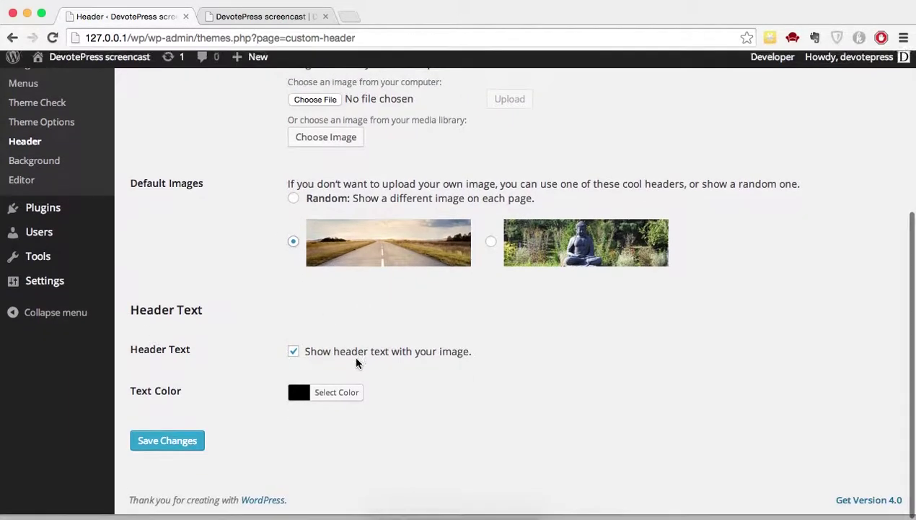
pyautogui.click(173, 443)
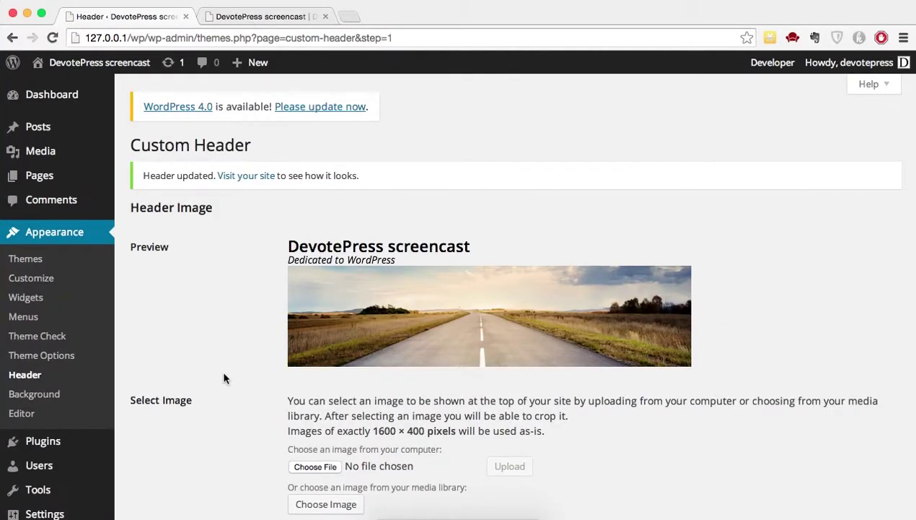
pyautogui.scroll(-6, 224, 377)
# Reload the front page to confirm the road header above the black menu
pyautogui.click(289, 14)
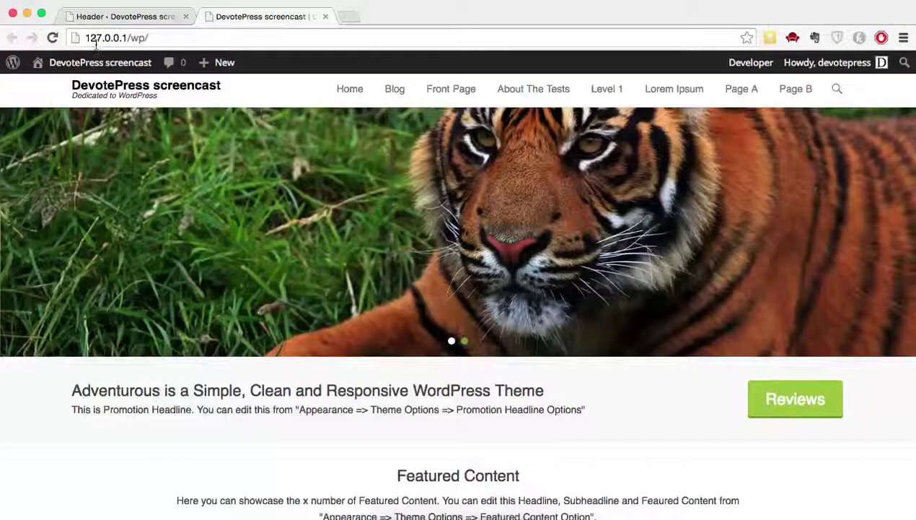
pyautogui.click(52, 38)
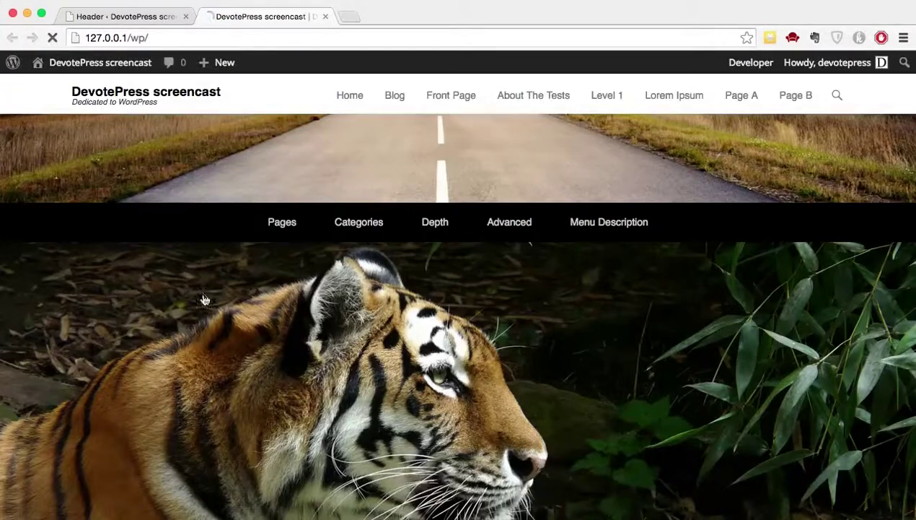
pyautogui.moveTo(478, 123)
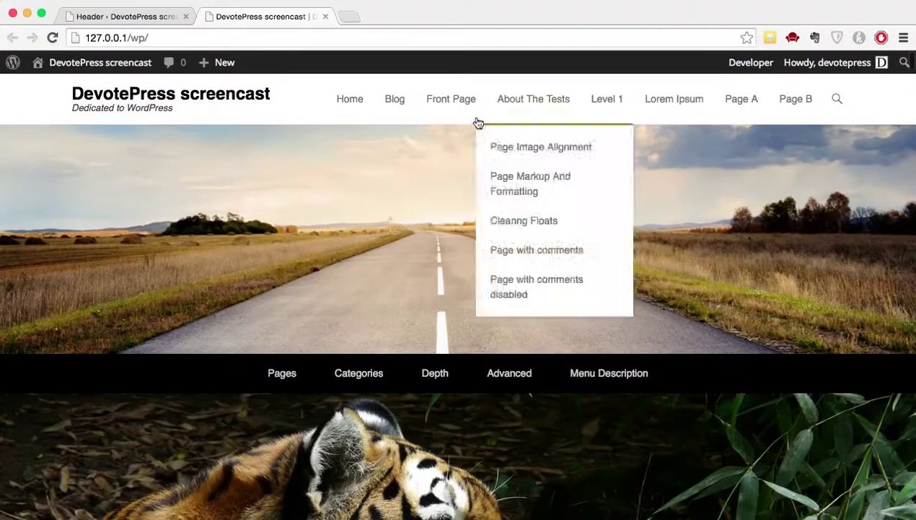
pyautogui.scroll(-10, 298, 246)
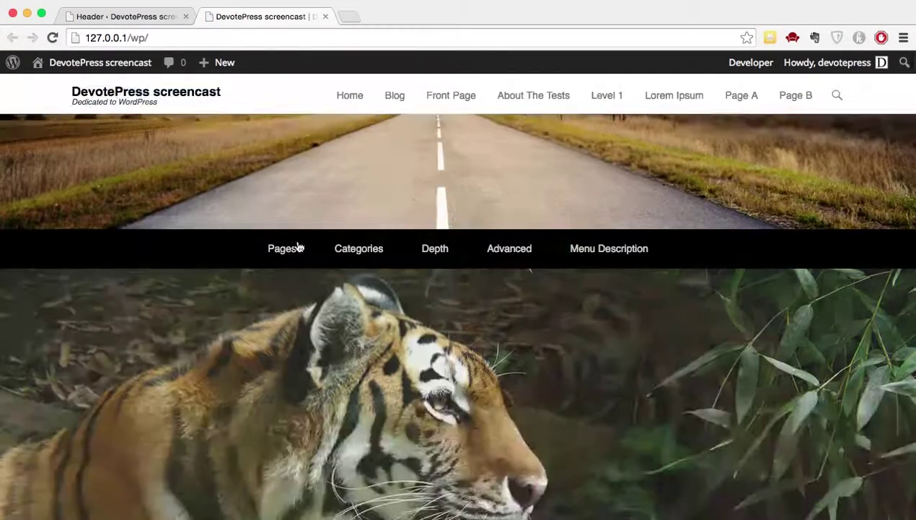
pyautogui.hotkey('ctrl', 'shift', 'Tab')
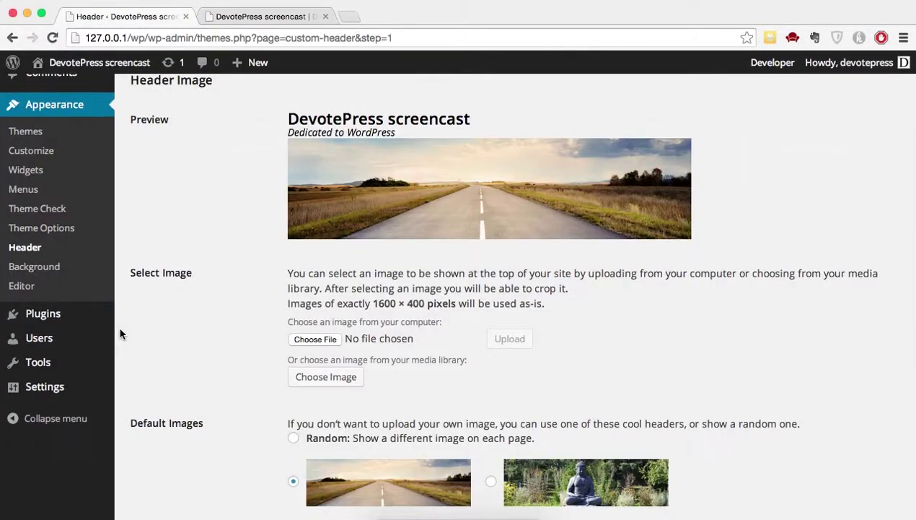
# Set the city-street background image's Repeat option to Tile and save the background settings
pyautogui.click(61, 271)
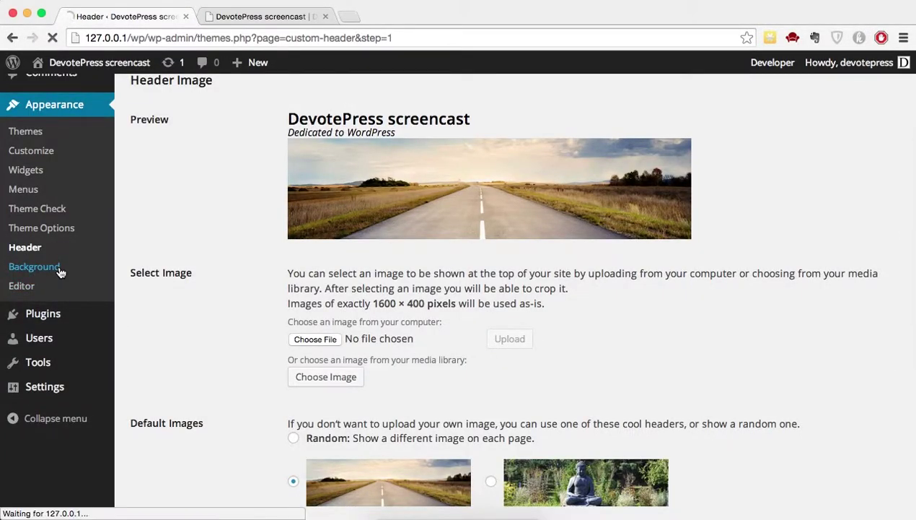
pyautogui.scroll(-5, 456, 301)
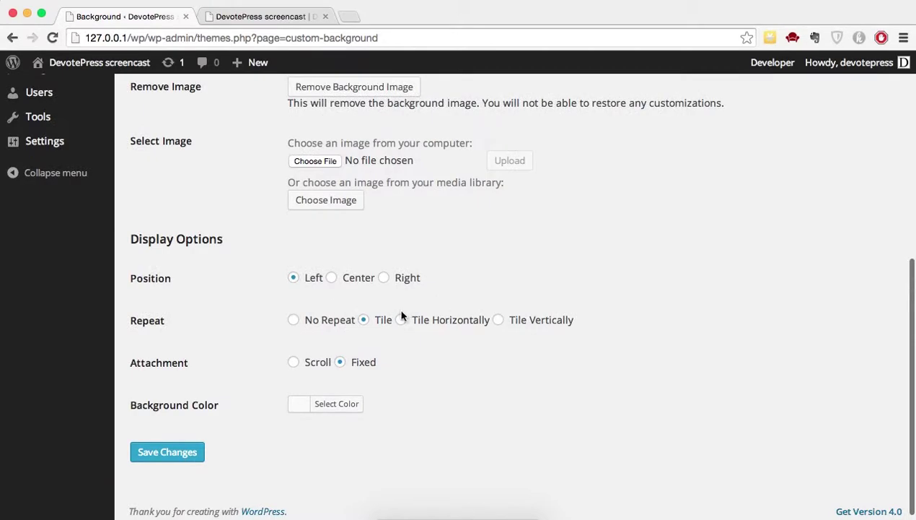
pyautogui.scroll(2, 491, 347)
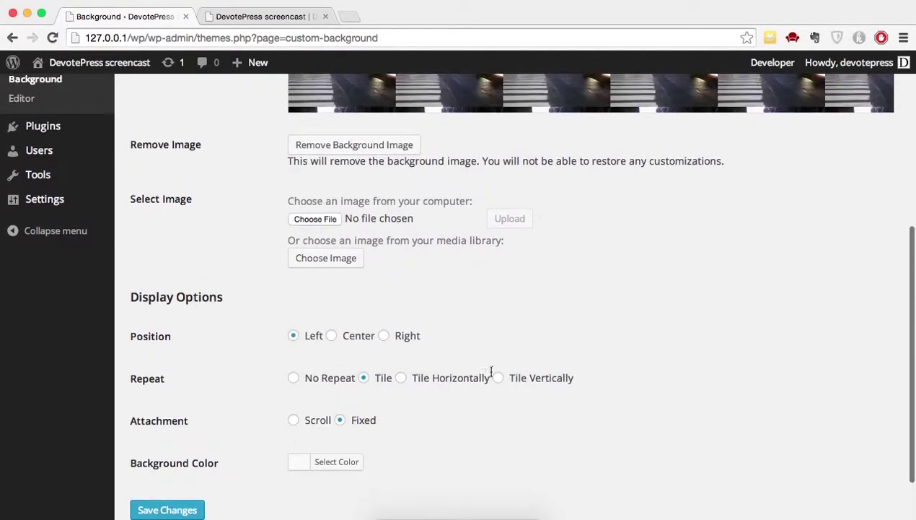
pyautogui.click(326, 378)
pyautogui.scroll(4, 296, 378)
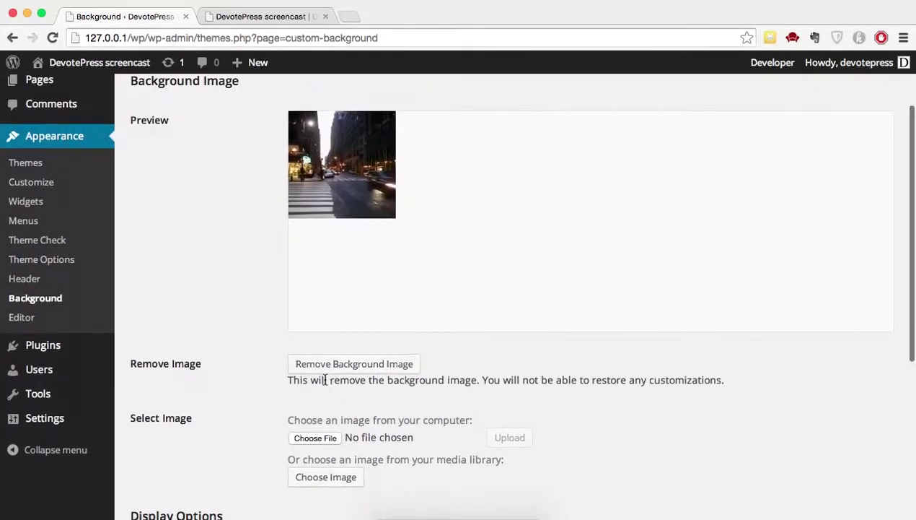
pyautogui.scroll(-5, 347, 377)
pyautogui.click(364, 339)
pyautogui.scroll(5, 365, 342)
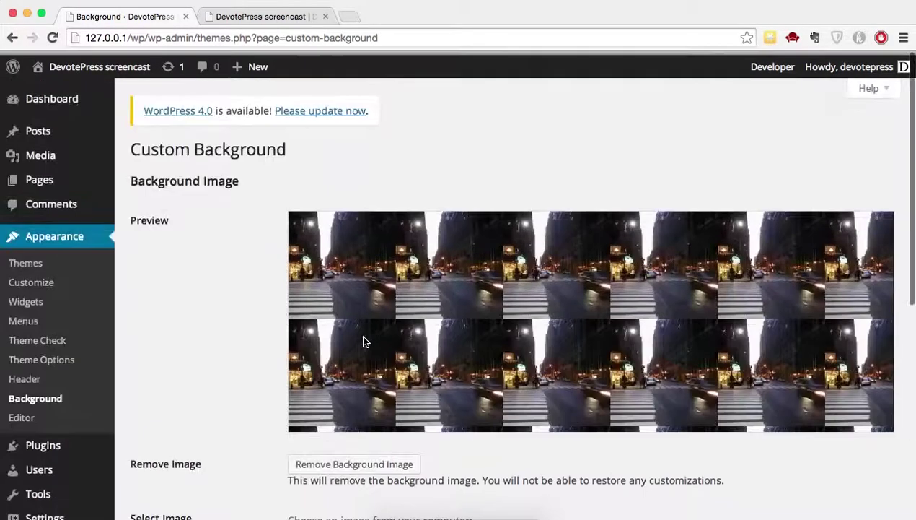
pyautogui.scroll(-5, 364, 342)
pyautogui.click(167, 446)
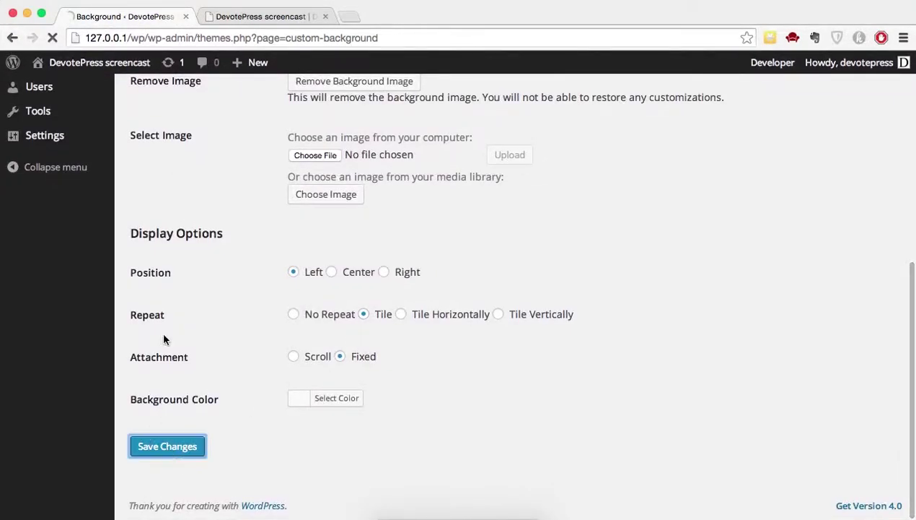
pyautogui.click(299, 20)
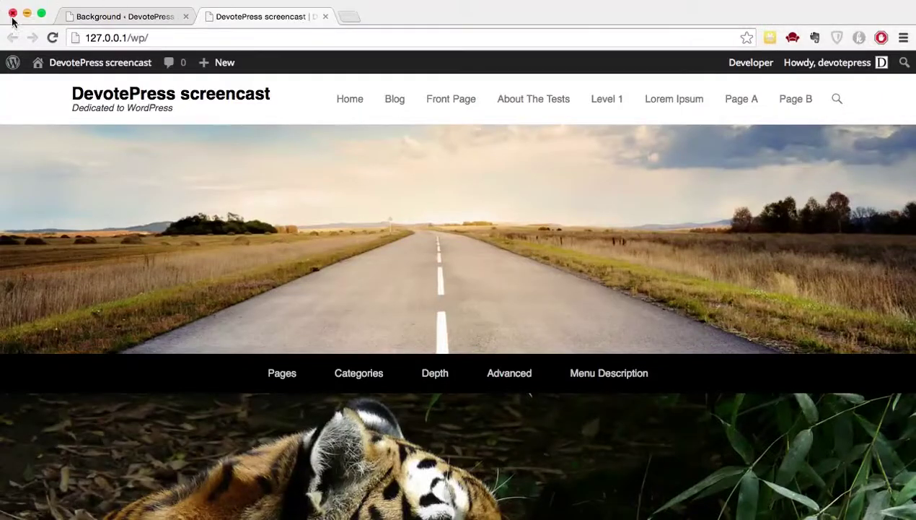
# Scroll through the DevotePress front page's Featured Content and sticky post
pyautogui.scroll(-10, 166, 234)
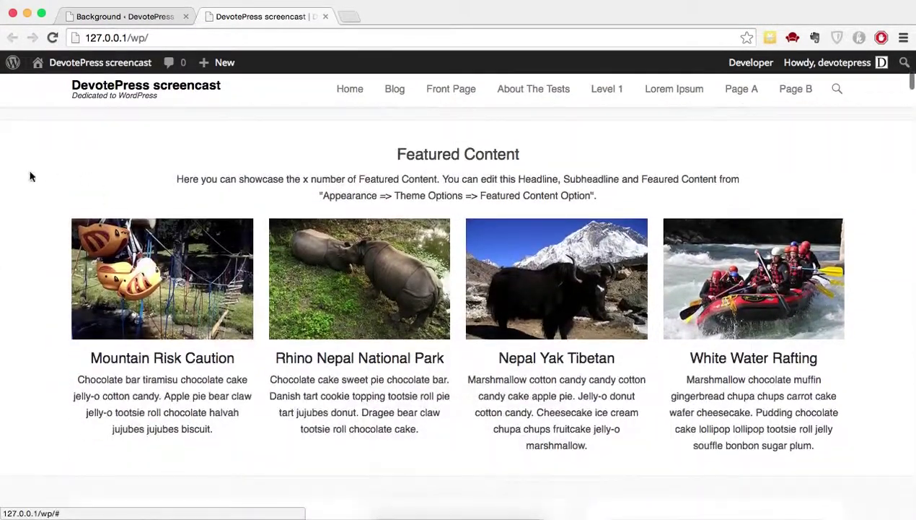
pyautogui.scroll(-20, 75, 349)
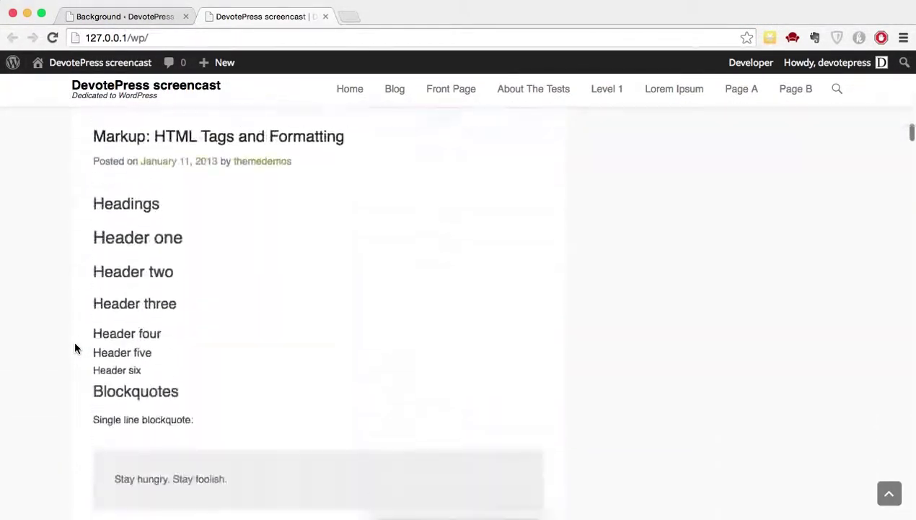
pyautogui.scroll(-10, 75, 349)
pyautogui.scroll(20, 75, 349)
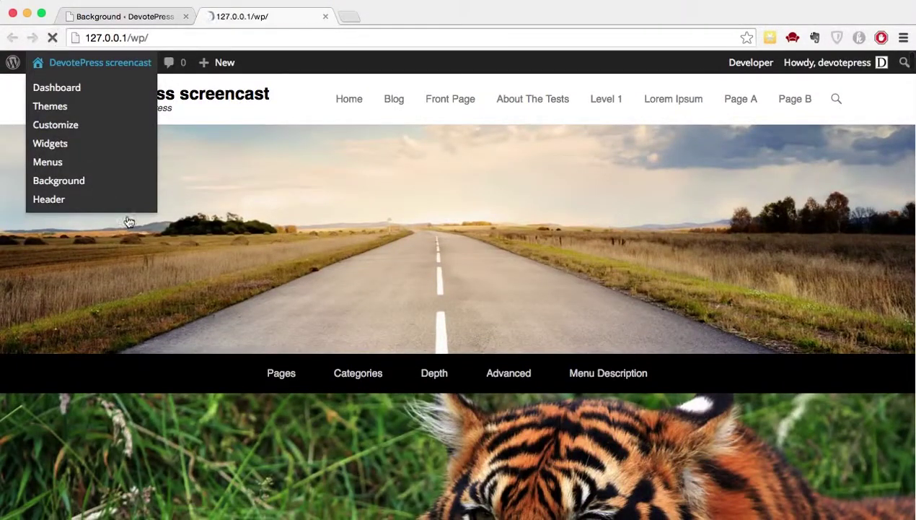
pyautogui.scroll(-10, 139, 227)
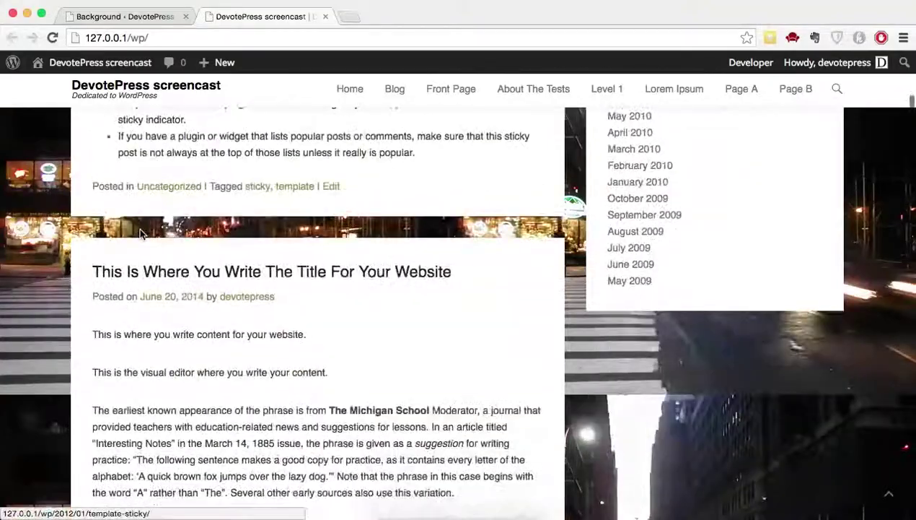
pyautogui.scroll(-20, 138, 228)
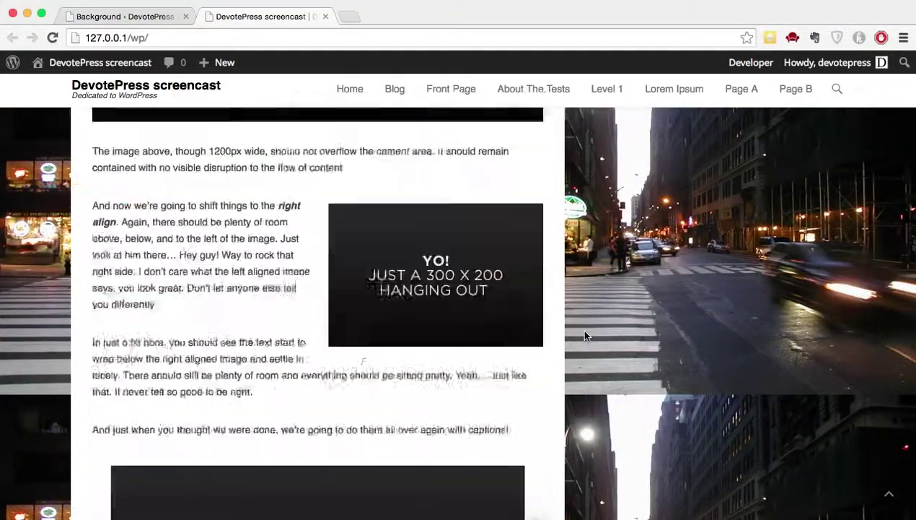
pyautogui.scroll(-20, 584, 333)
pyautogui.scroll(20, 585, 333)
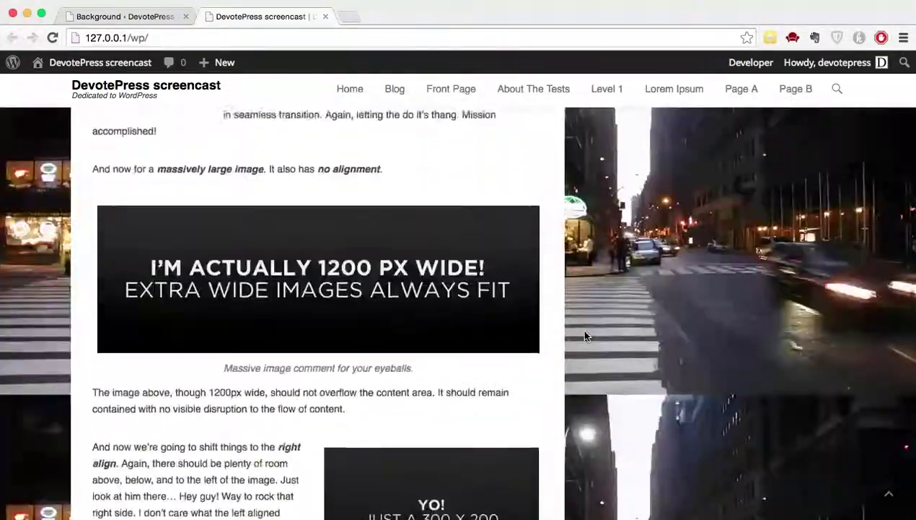
pyautogui.scroll(4, 584, 336)
pyautogui.scroll(-3, 584, 335)
pyautogui.scroll(1, 585, 335)
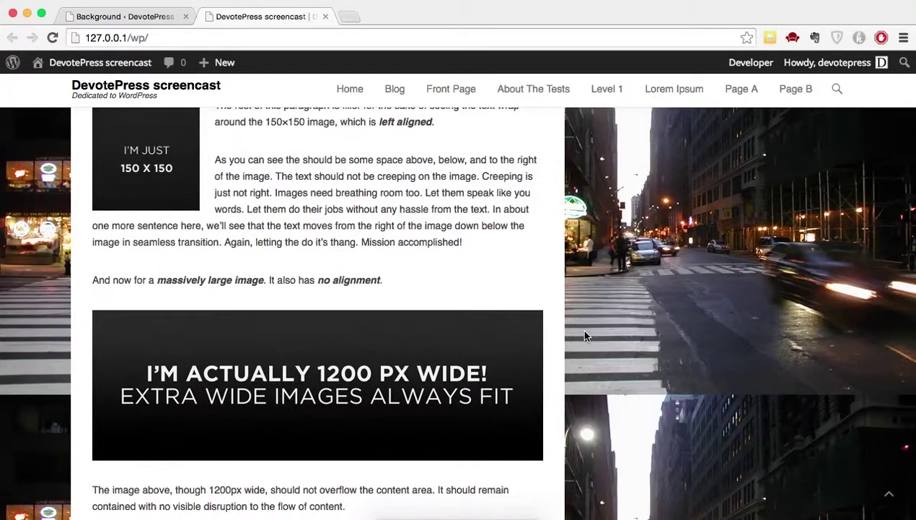
pyautogui.scroll(20, 585, 335)
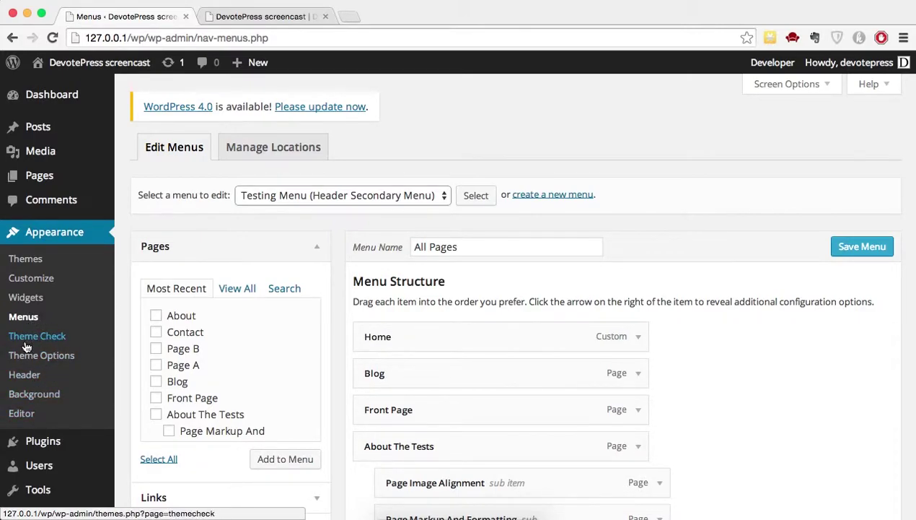
# Reload the front page and check the tiled city-street background behind the sticky post and Archives
pyautogui.click(261, 16)
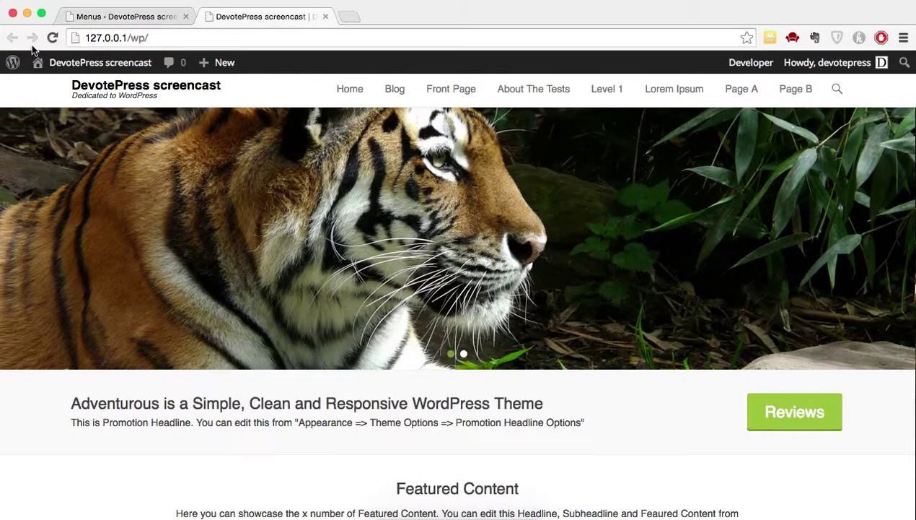
pyautogui.click(52, 37)
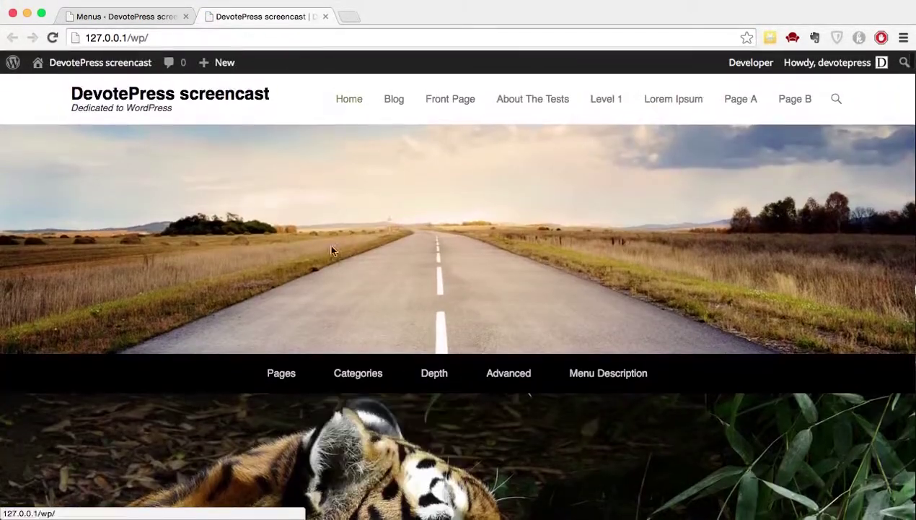
pyautogui.scroll(-20, 344, 230)
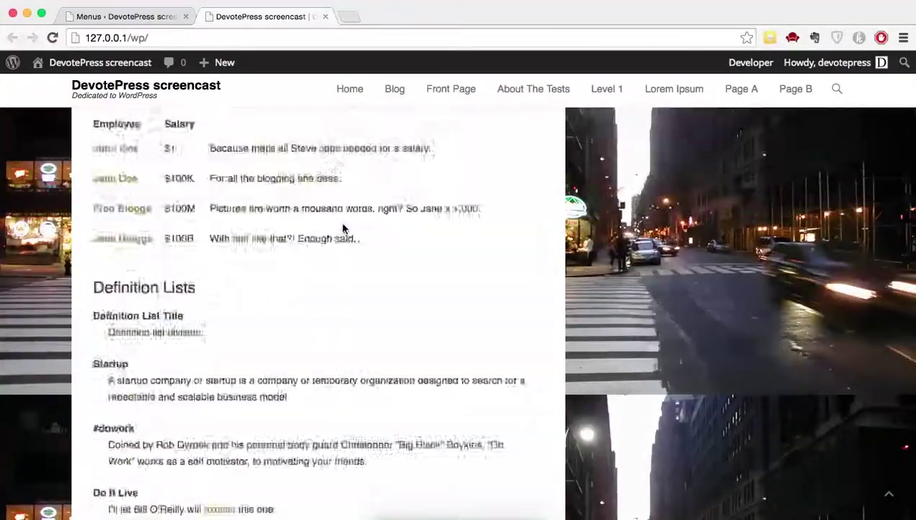
pyautogui.scroll(15, 344, 226)
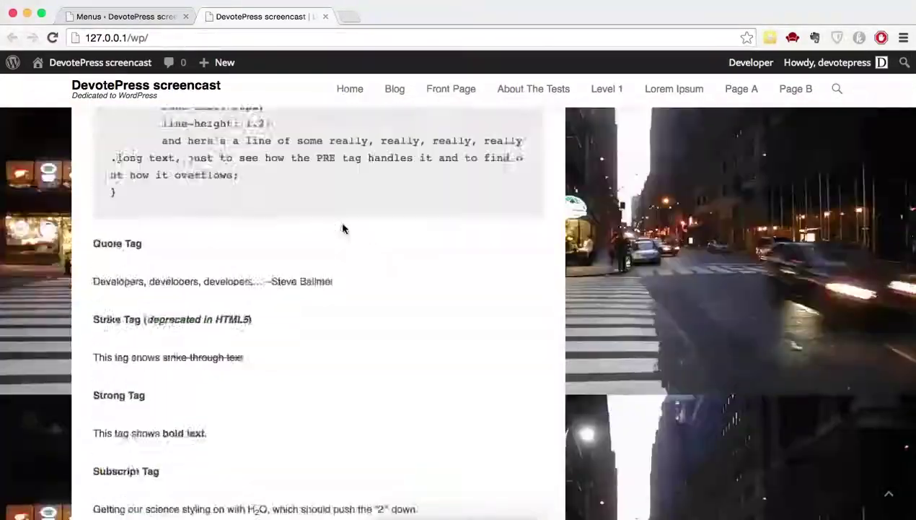
pyautogui.scroll(10, 343, 230)
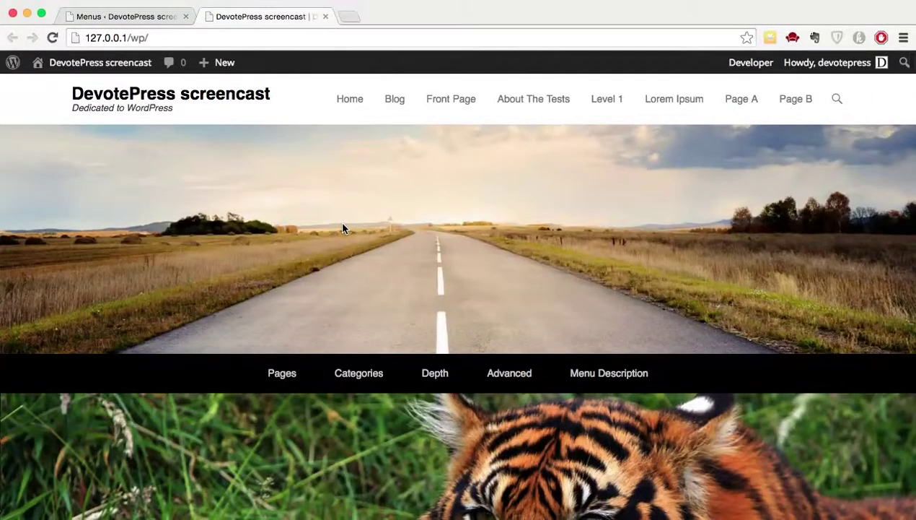
pyautogui.scroll(-15, 343, 228)
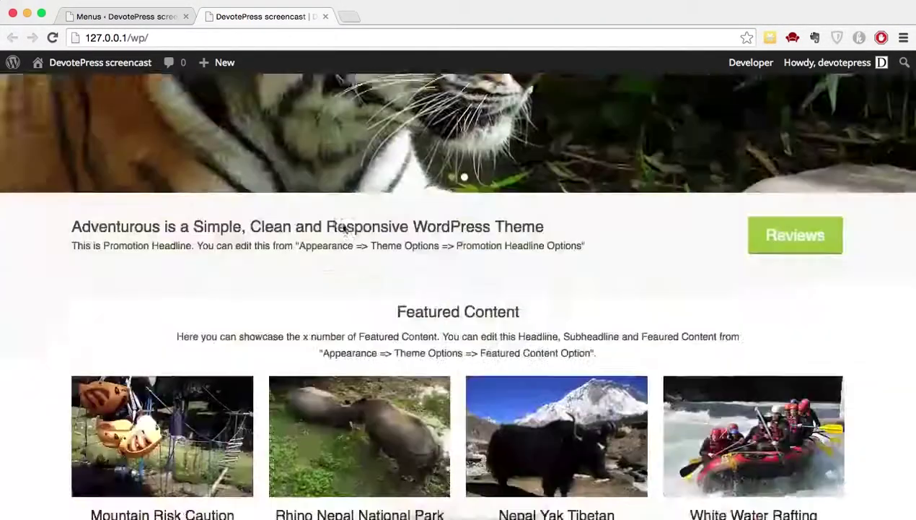
pyautogui.scroll(15, 343, 228)
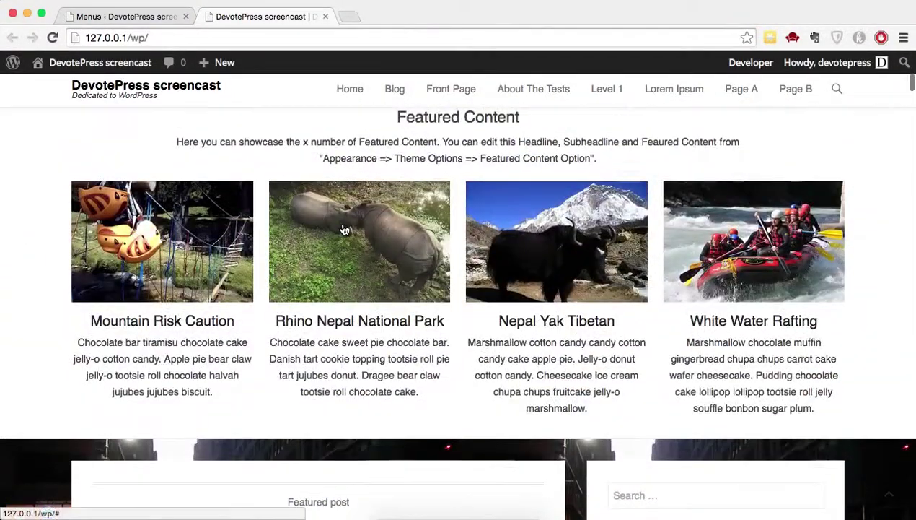
pyautogui.hotkey('ctrl', 'shift', 'Tab')
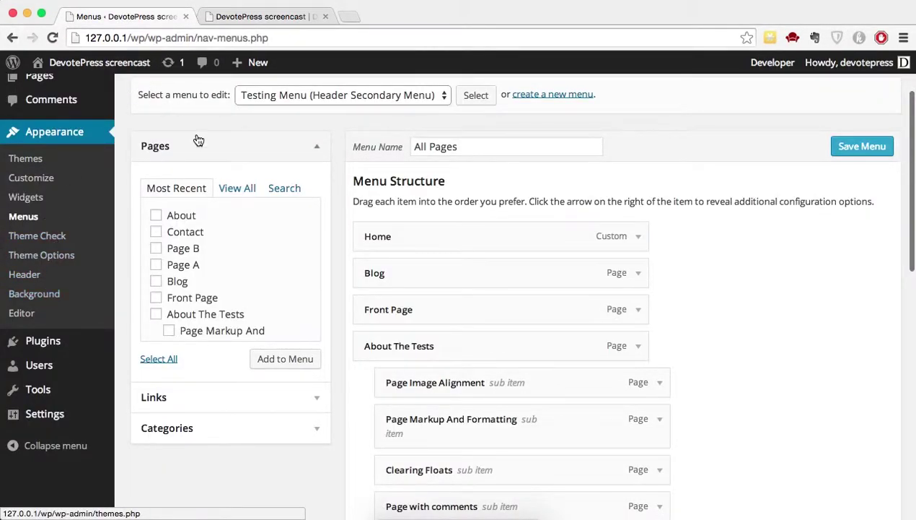
pyautogui.scroll(3, 198, 139)
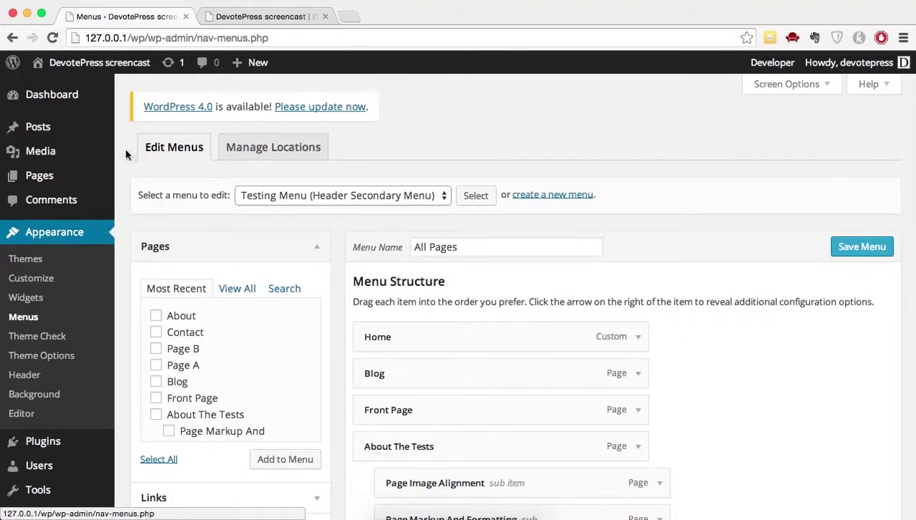
pyautogui.click(267, 23)
pyautogui.scroll(-10, 292, 352)
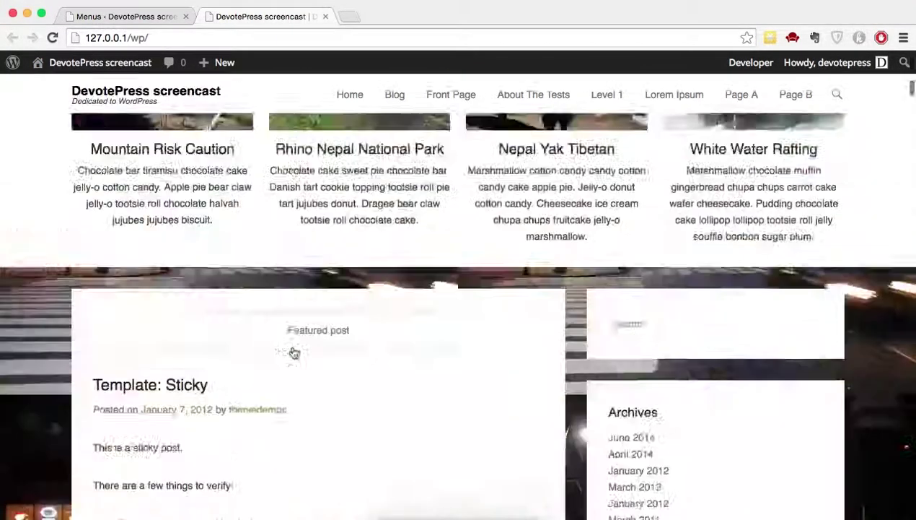
# Load catchthemes.com in a new browser tab, then go back to the DevotePress tab
pyautogui.hotkey('ctrl', 't')
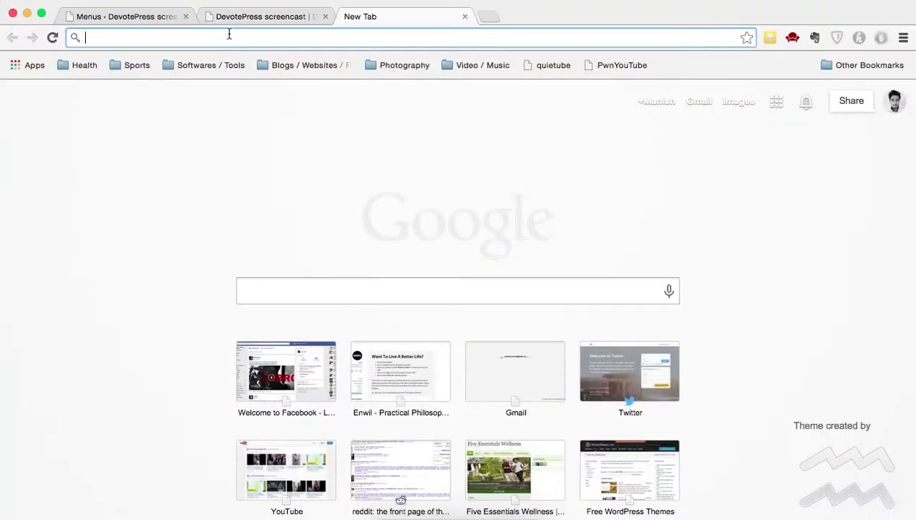
pyautogui.write('catc')
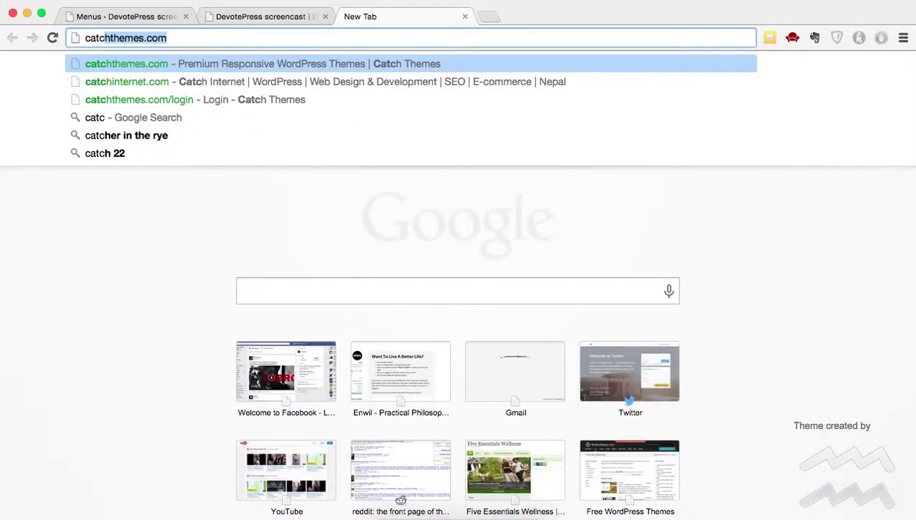
pyautogui.write('hthemes.co')
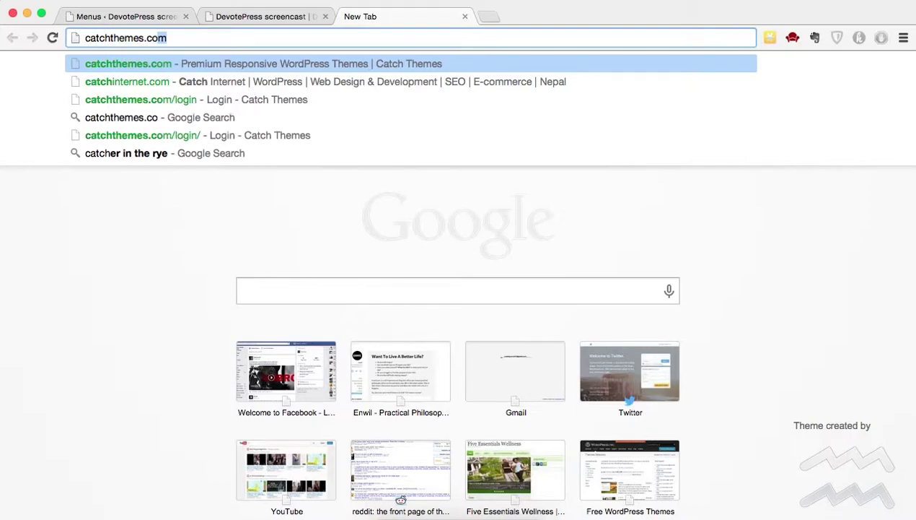
pyautogui.press('Return')
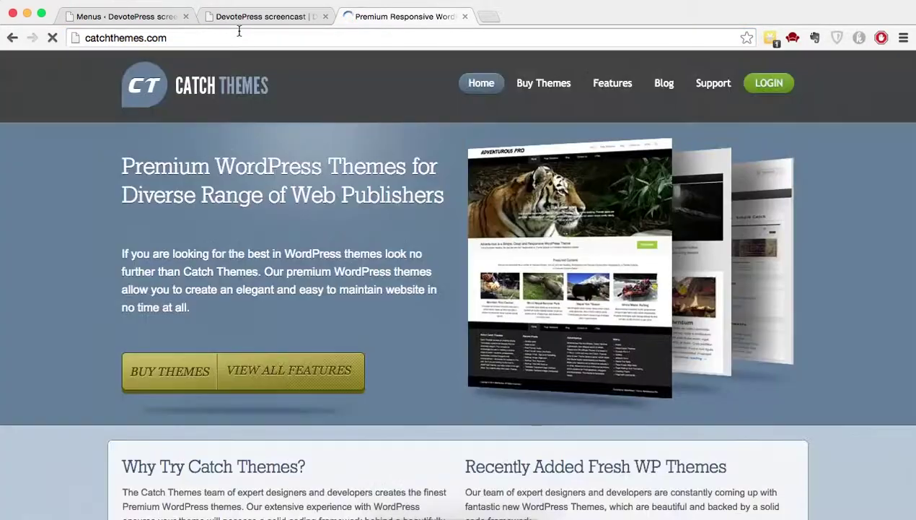
pyautogui.click(196, 39)
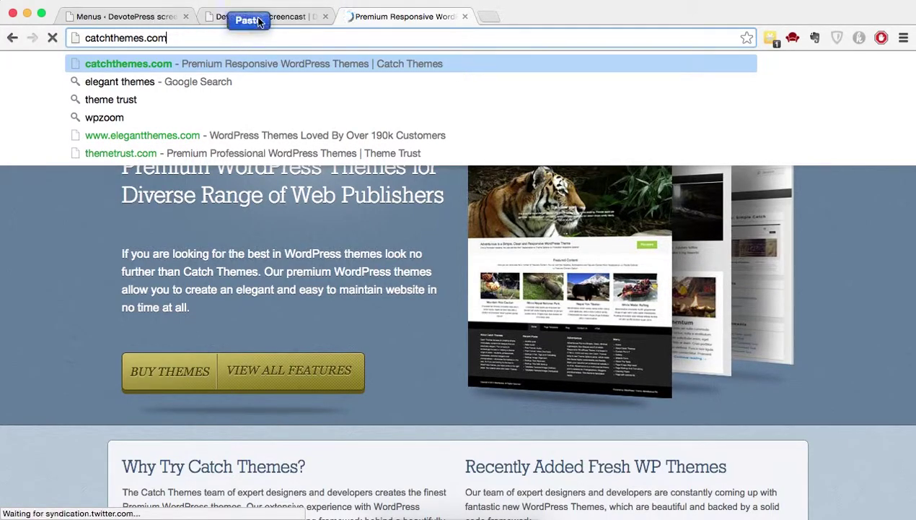
pyautogui.click(311, 20)
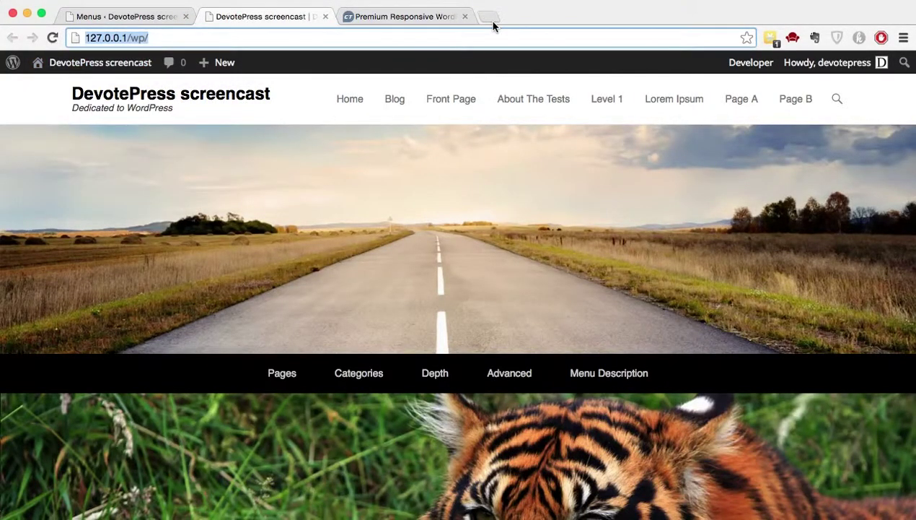
pyautogui.scroll(-5, 212, 244)
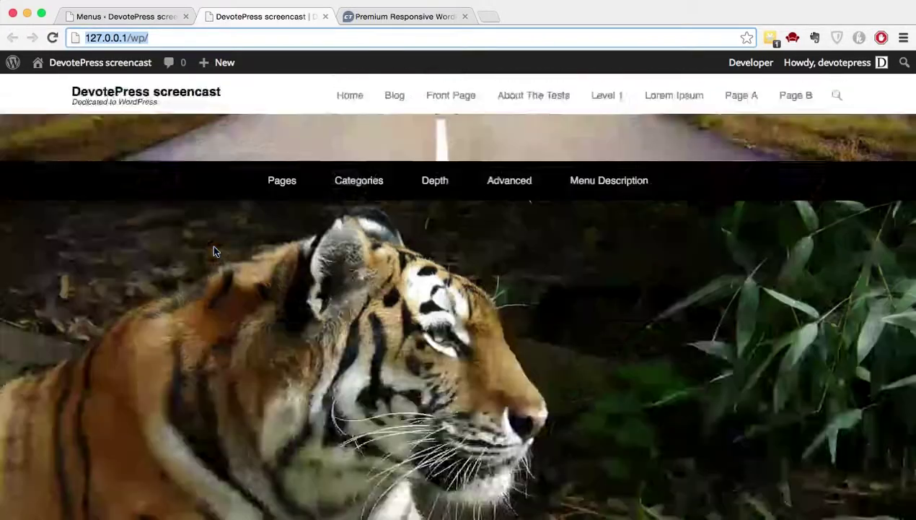
pyautogui.scroll(5, 214, 247)
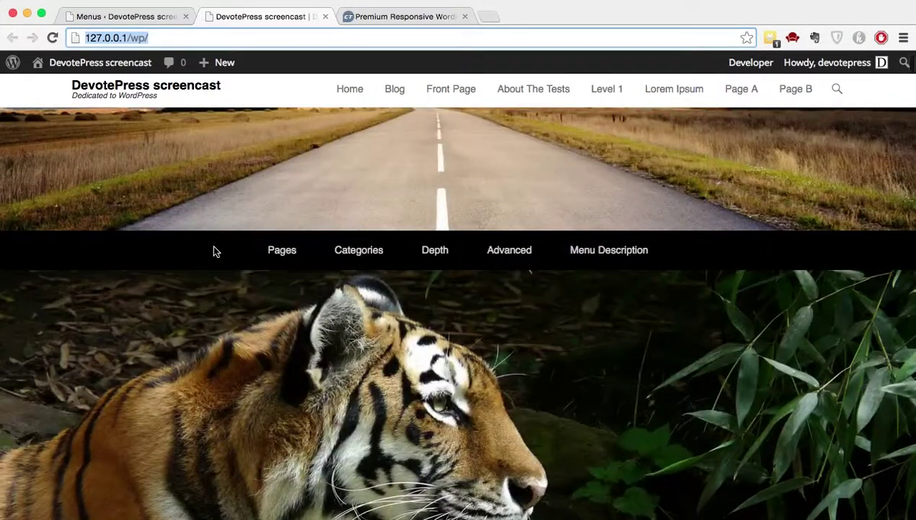
pyautogui.scroll(-3, 214, 246)
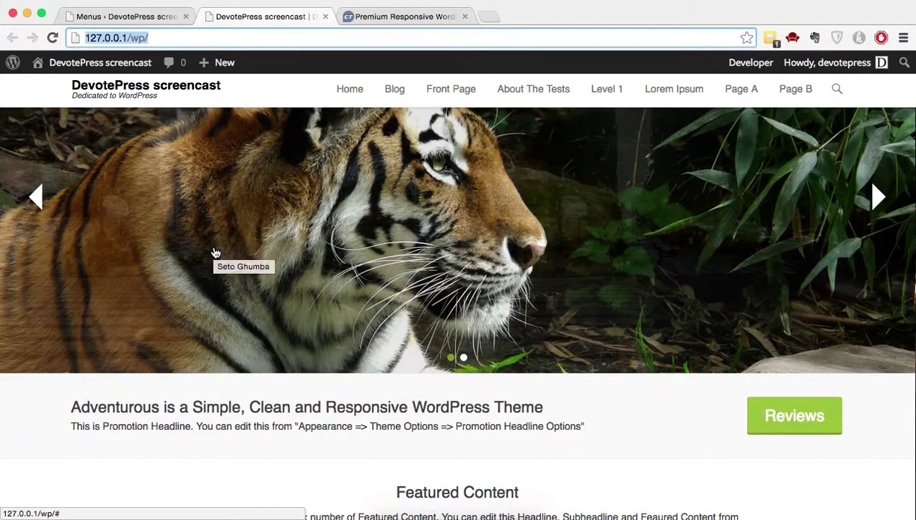
pyautogui.scroll(-5, 214, 252)
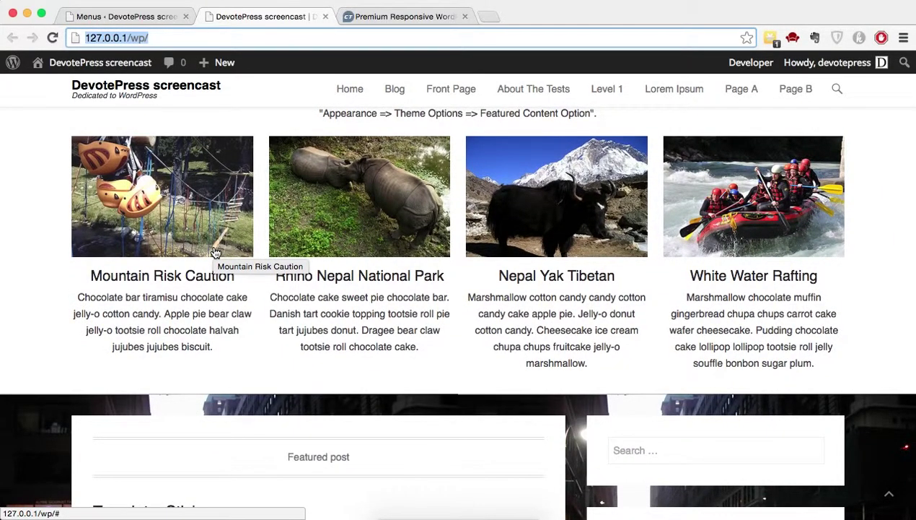
pyautogui.scroll(5, 214, 252)
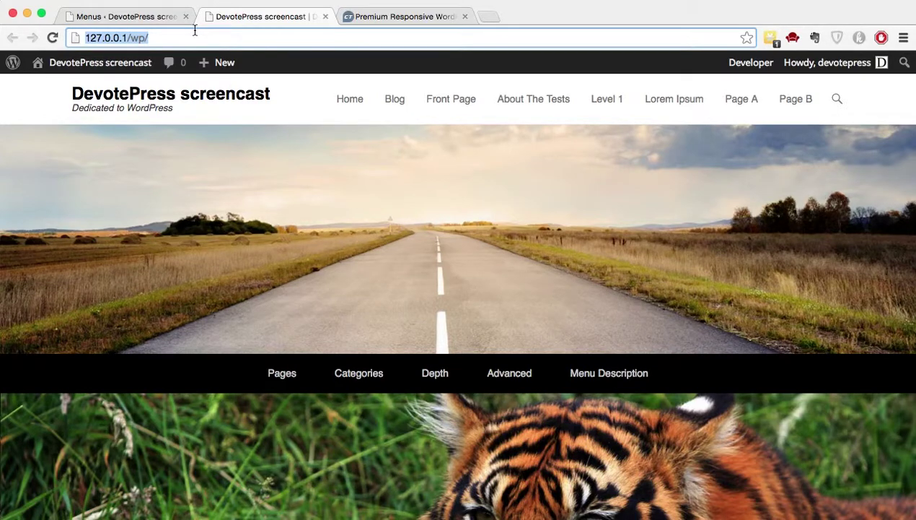
# Open the Catch Themes account page and find the Adventurous Pro subscription
pyautogui.click(378, 16)
pyautogui.click(871, 249)
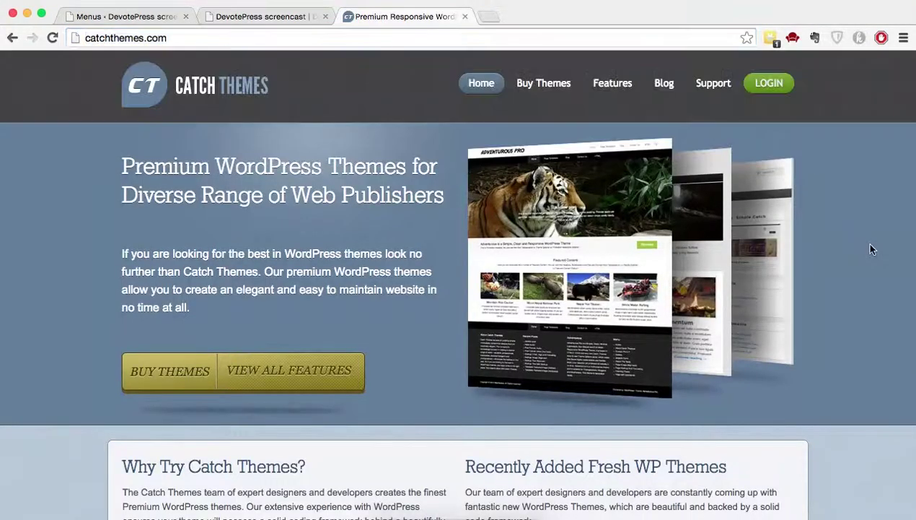
pyautogui.click(769, 85)
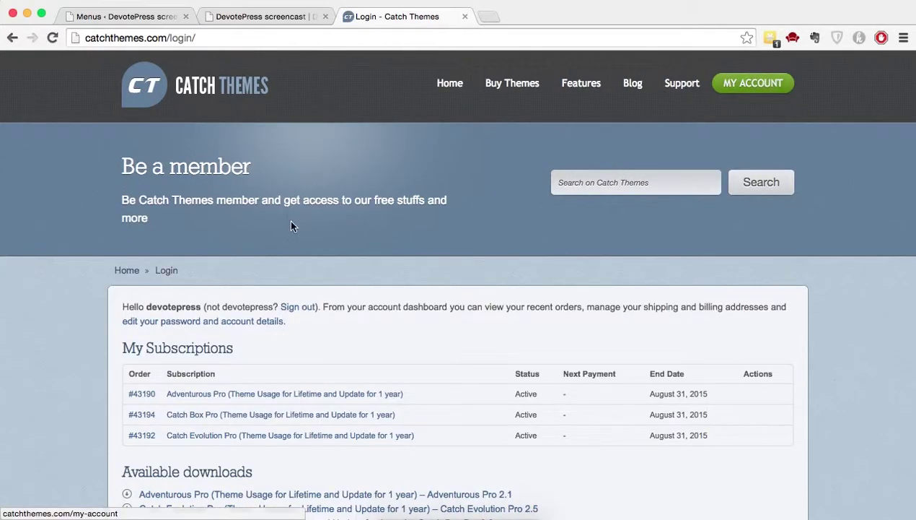
pyautogui.scroll(-5, 289, 223)
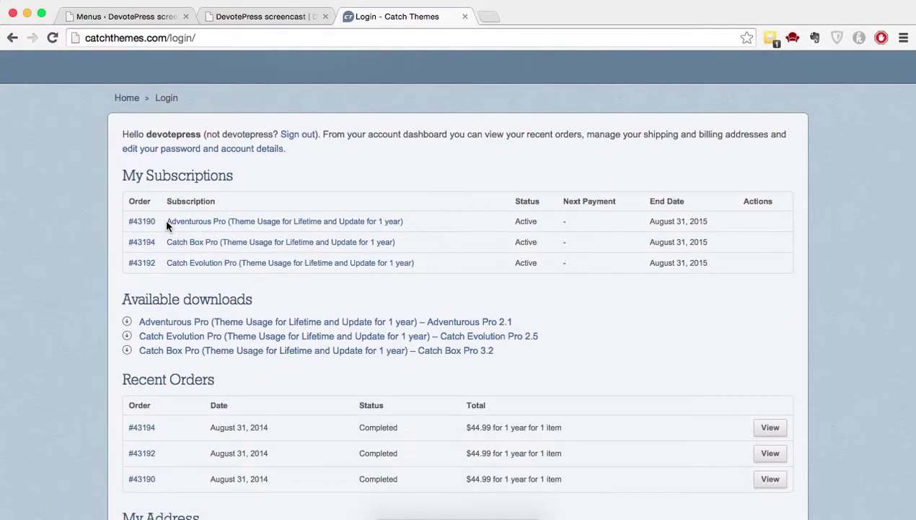
pyautogui.moveTo(167, 222); pyautogui.dragTo(420, 222)
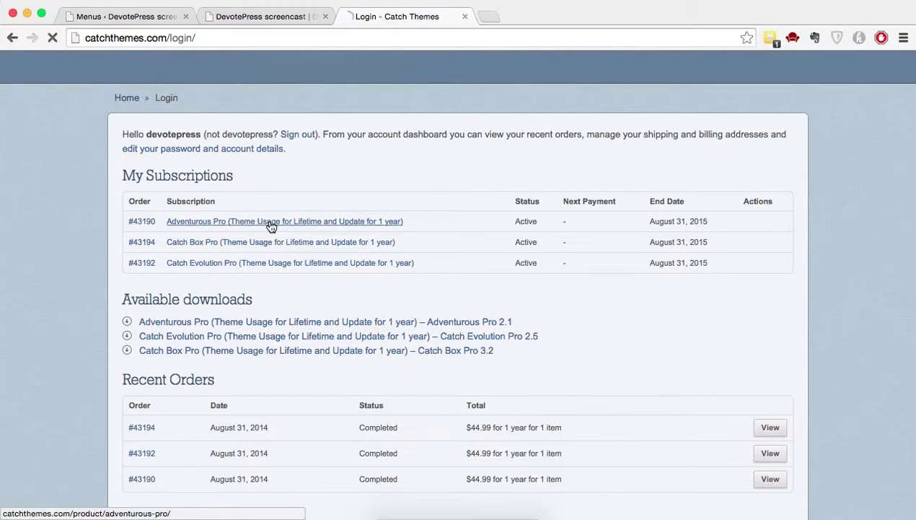
# Open the Adventurous Pro theme page and locate adventurous-pro.2.0.zip in Finder
pyautogui.press('super+Tab')
pyautogui.click(433, 232)
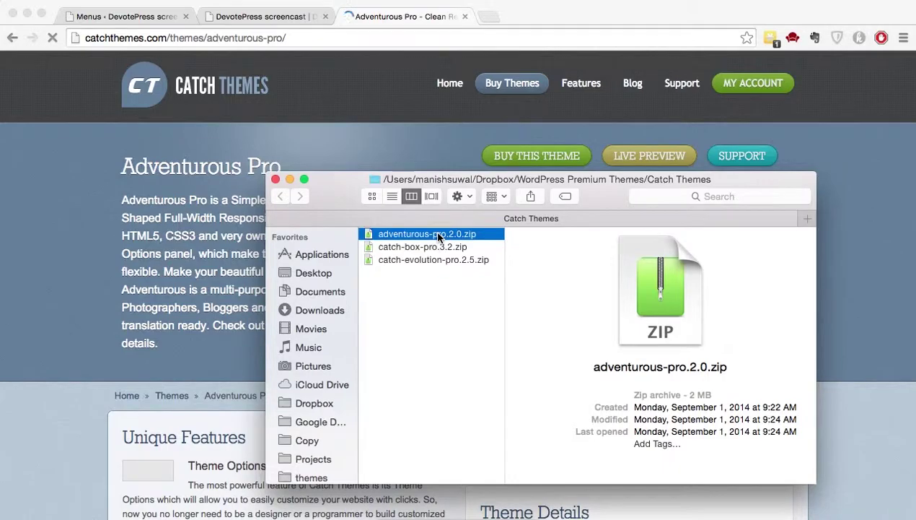
pyautogui.click(430, 282)
pyautogui.click(431, 235)
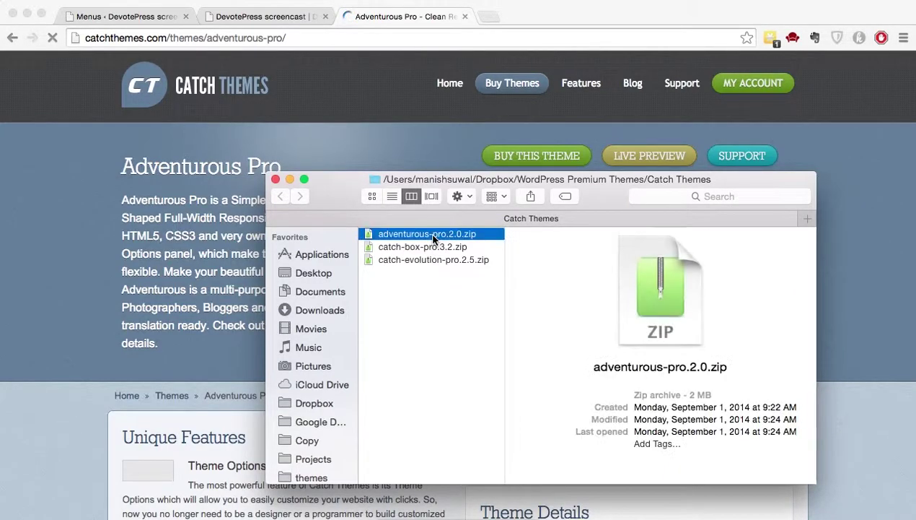
pyautogui.click(275, 181)
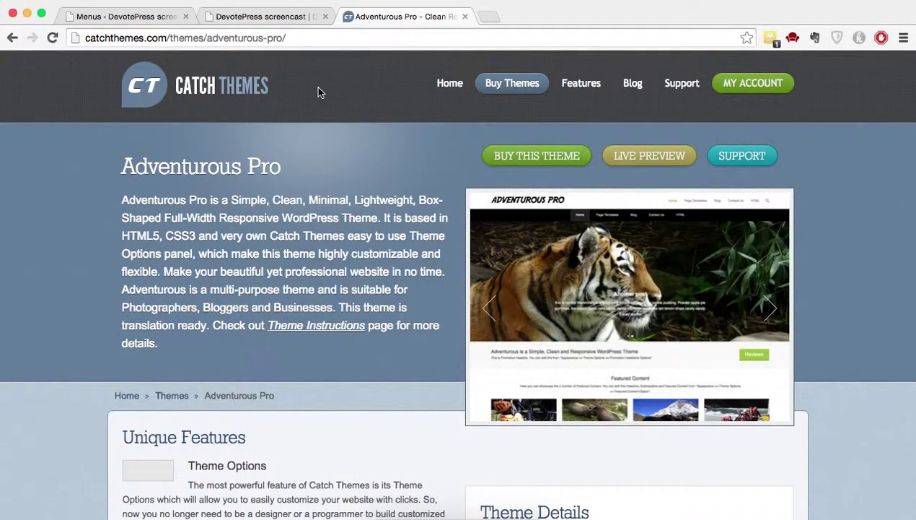
pyautogui.click(245, 18)
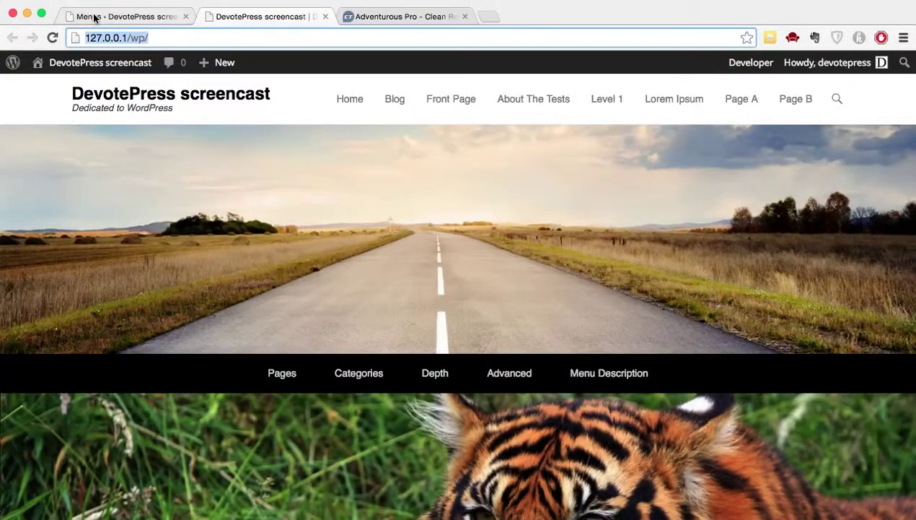
# Go to the installed themes page in the WordPress admin
pyautogui.click(96, 17)
pyautogui.scroll(-5, 44, 338)
pyautogui.scroll(5, 44, 338)
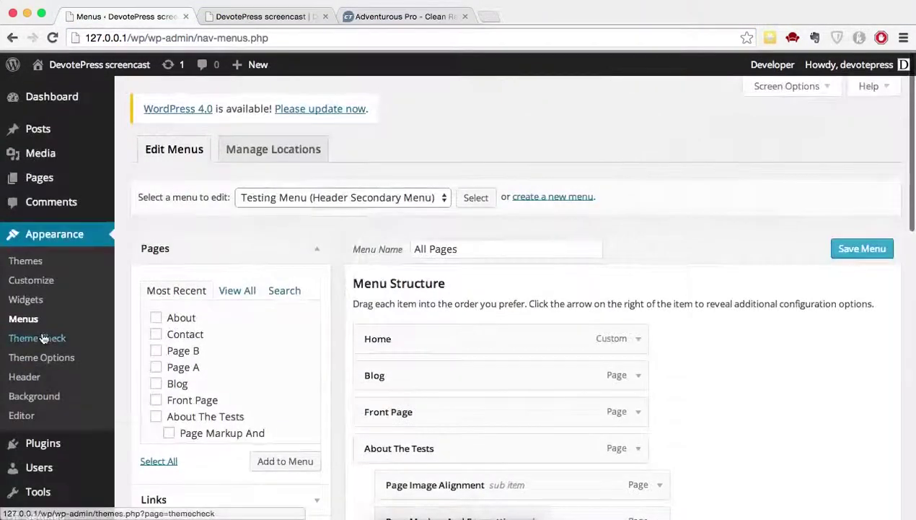
pyautogui.click(39, 260)
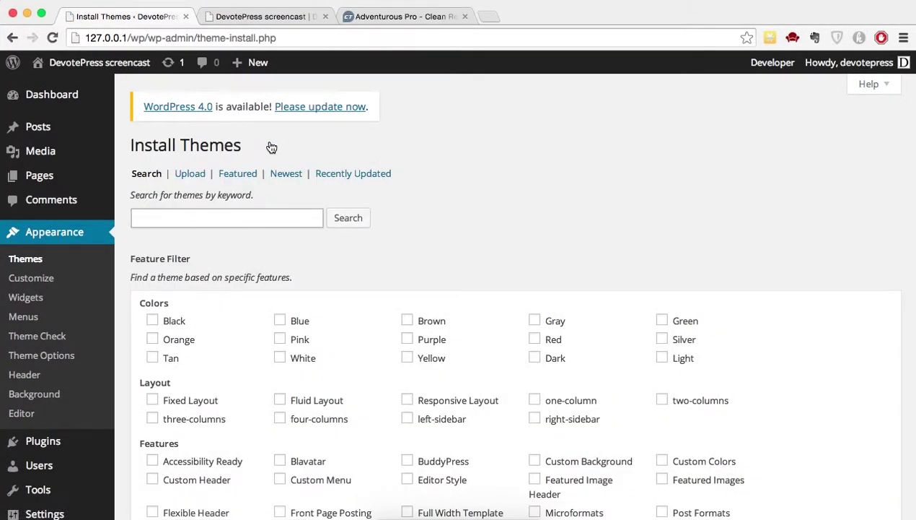
# Upload adventurous-pro.2.0.zip, then install and activate the Adventurous Pro theme
pyautogui.click(189, 173)
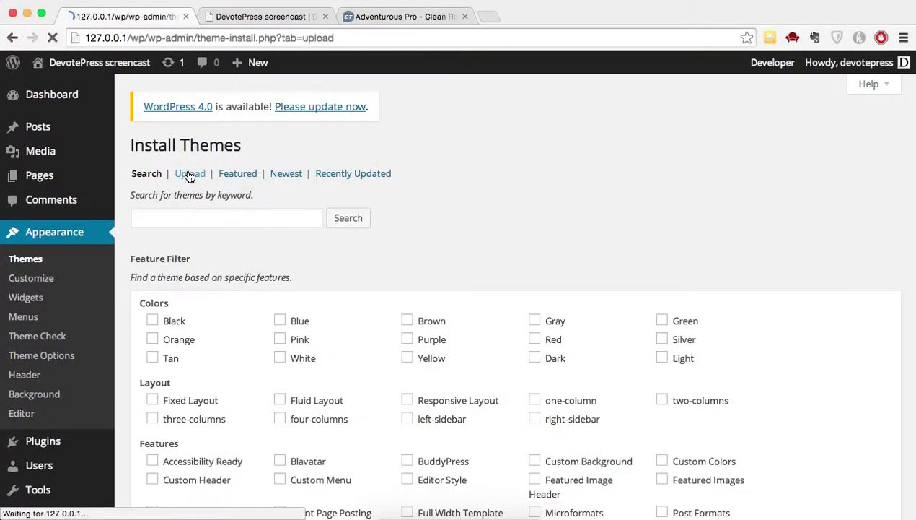
pyautogui.click(164, 253)
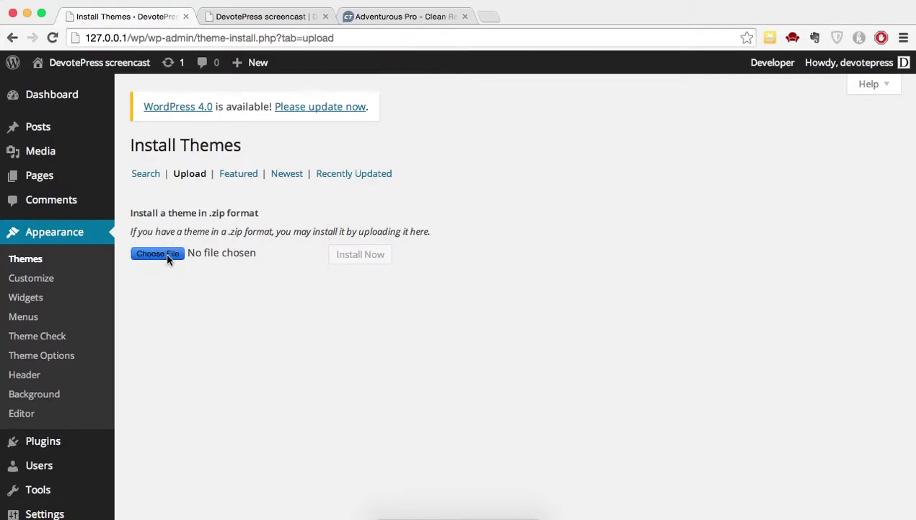
pyautogui.click(415, 159)
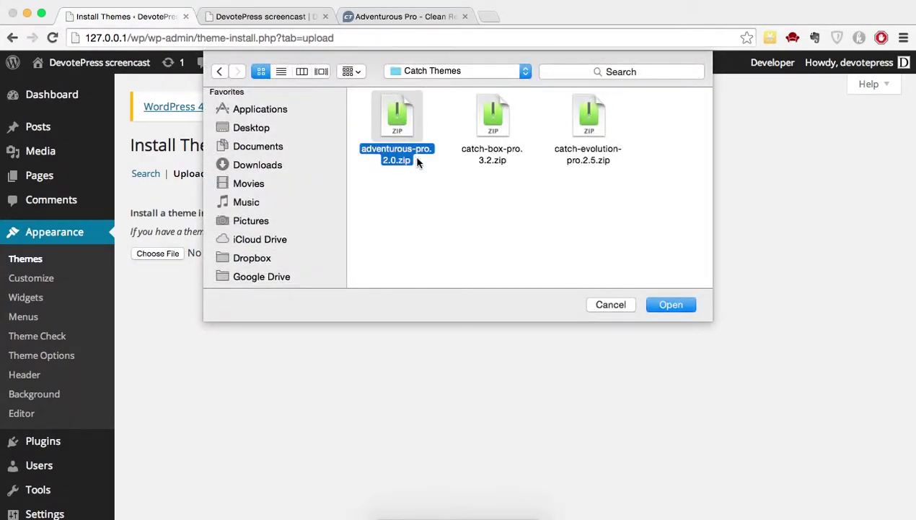
pyautogui.click(672, 305)
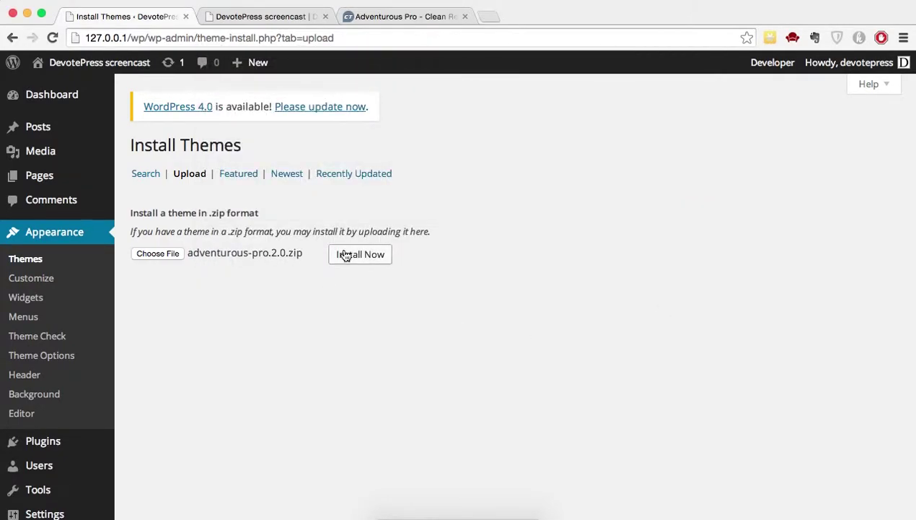
pyautogui.click(345, 255)
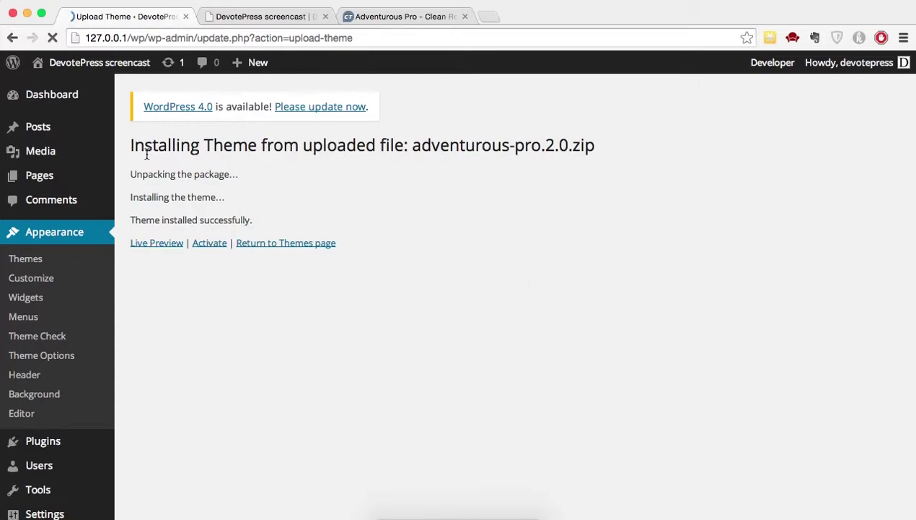
pyautogui.moveTo(147, 155); pyautogui.dragTo(610, 147)
pyautogui.click(432, 148)
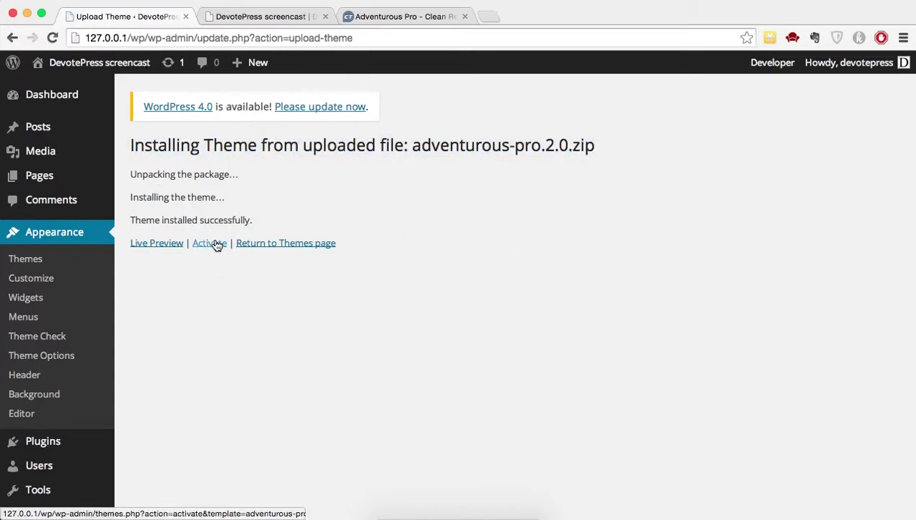
pyautogui.click(216, 17)
# Open a new browser tab beside the site's front page and switch to it
pyautogui.scroll(-20, 260, 256)
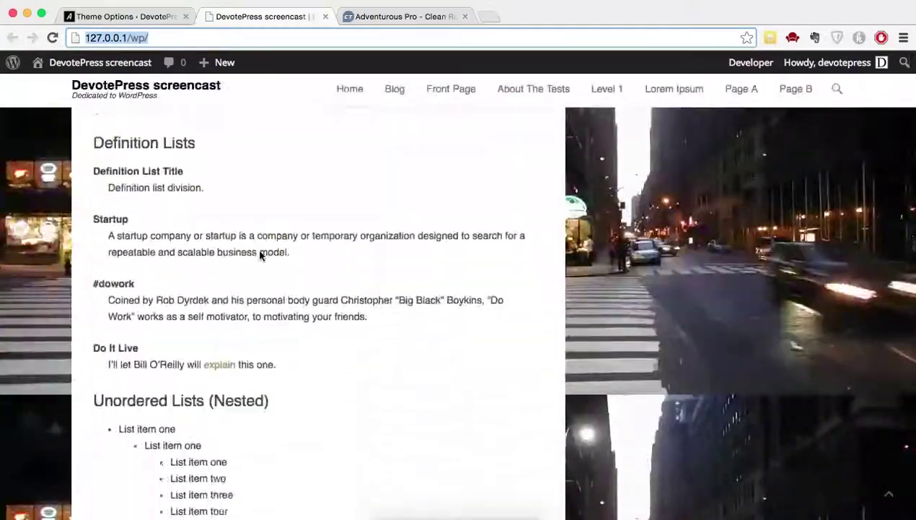
pyautogui.scroll(-20, 260, 256)
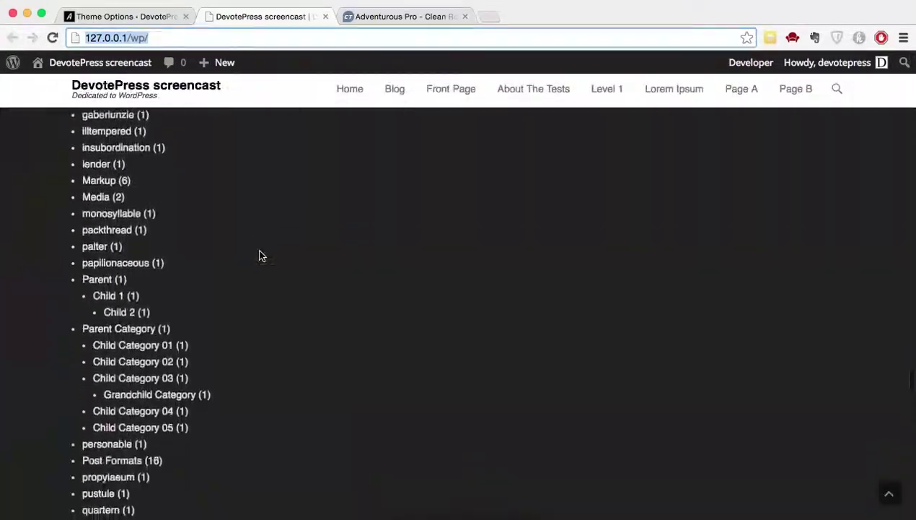
pyautogui.scroll(20, 260, 255)
pyautogui.scroll(15, 260, 255)
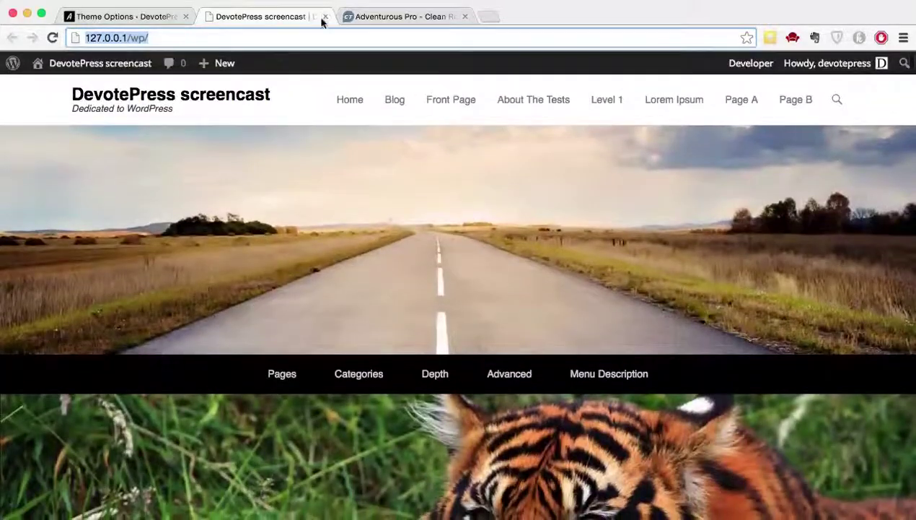
pyautogui.press('super+t')
pyautogui.click(277, 17)
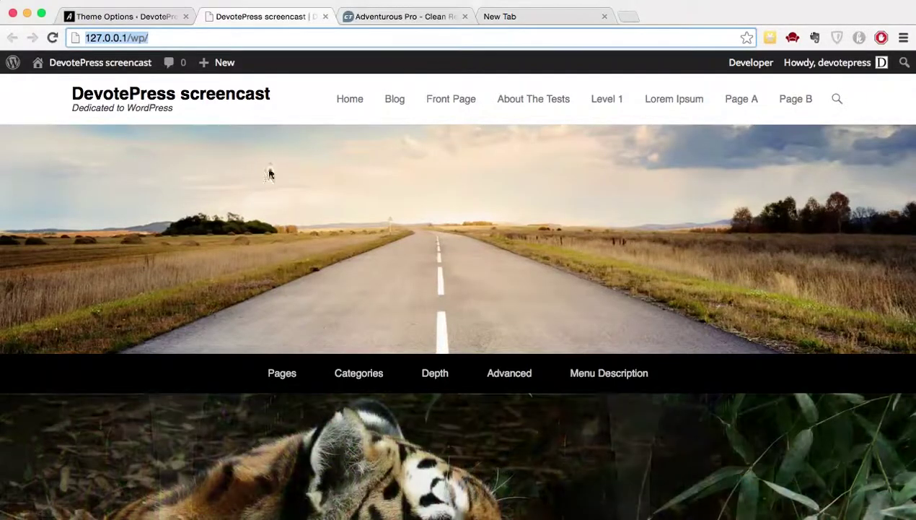
pyautogui.click(534, 19)
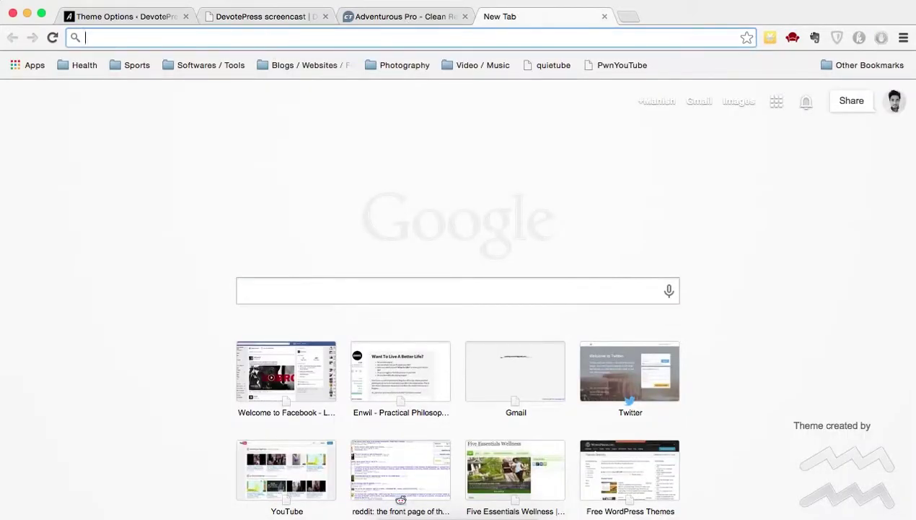
# Load the site at localhost/wp/ in the new tab
pyautogui.write('localhost/wp')
pyautogui.press('Return')
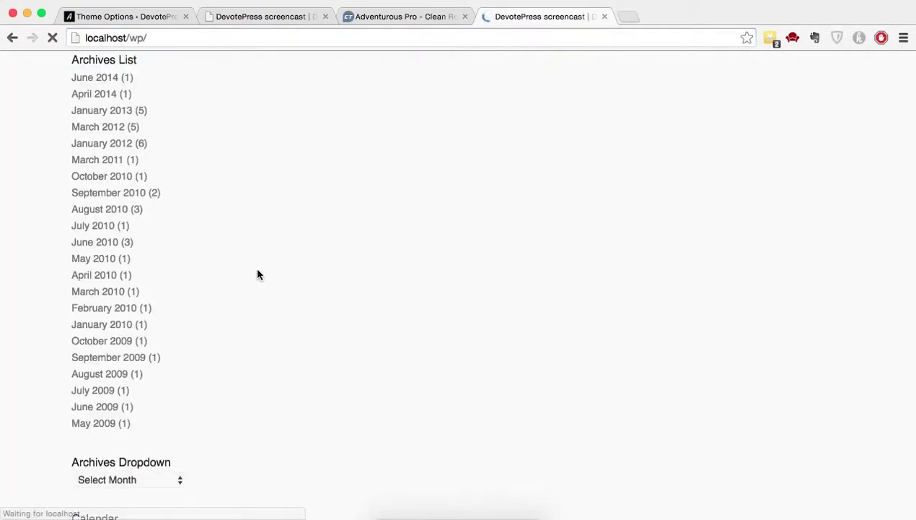
pyautogui.scroll(-15, 258, 274)
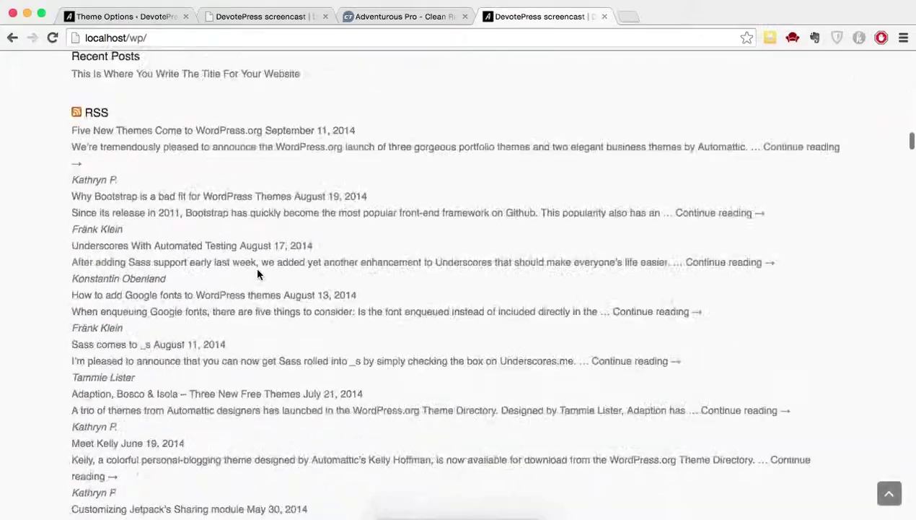
pyautogui.scroll(20, 257, 274)
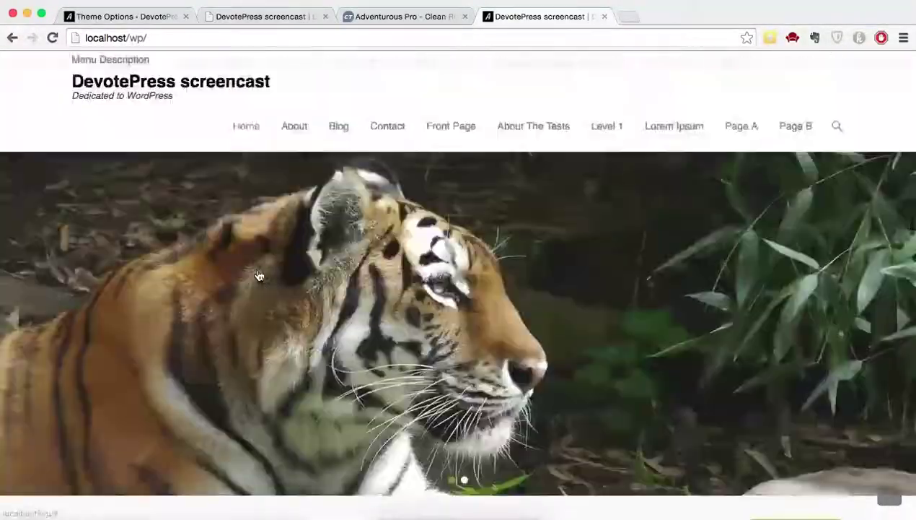
pyautogui.scroll(-15, 258, 274)
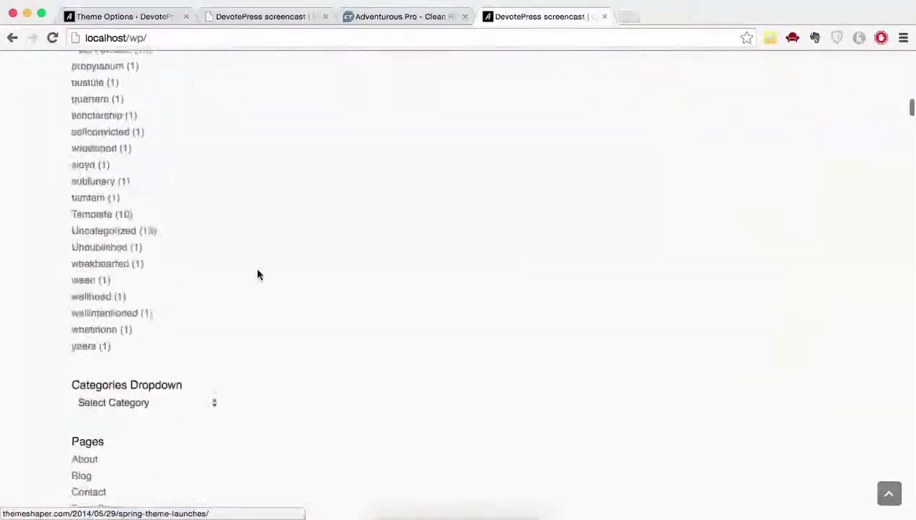
pyautogui.scroll(20, 258, 274)
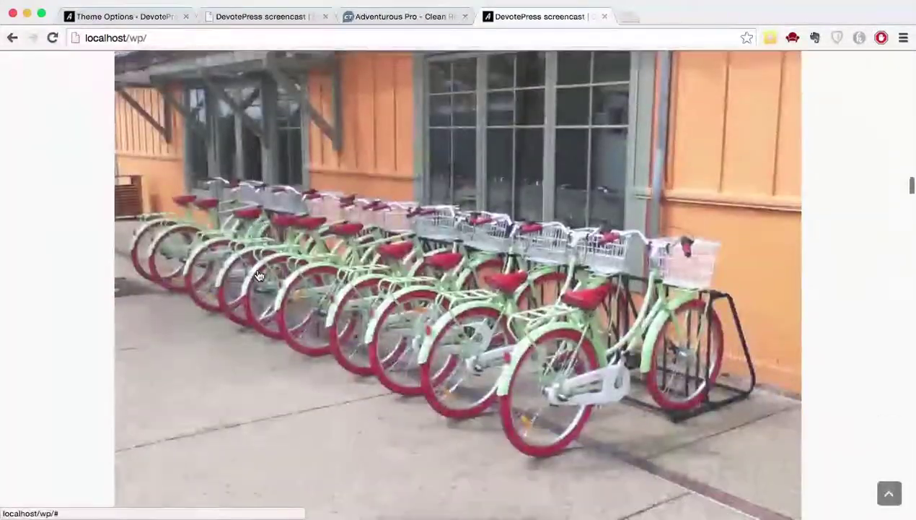
pyautogui.scroll(-5, 257, 276)
pyautogui.scroll(10, 258, 276)
pyautogui.scroll(-20, 258, 274)
pyautogui.scroll(15, 258, 275)
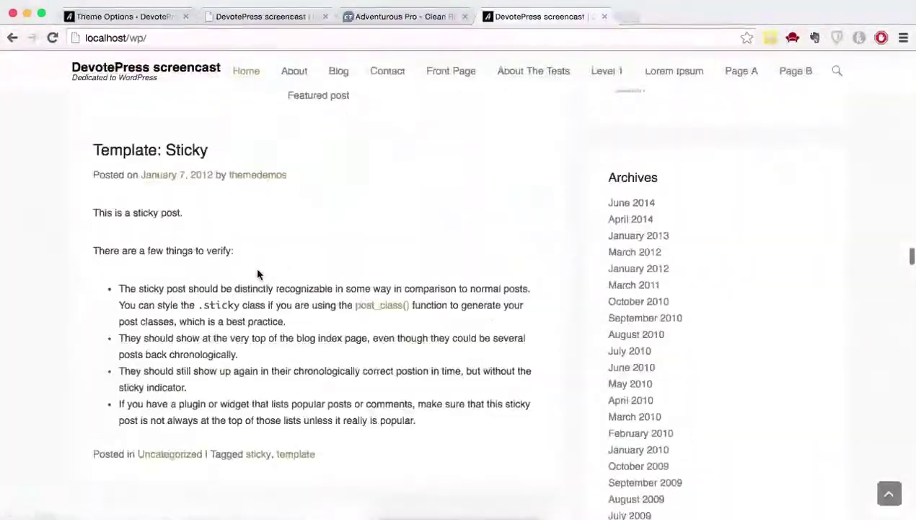
# Browse the localhost front page, then return to the road-header version in the second tab
pyautogui.scroll(10, 258, 274)
pyautogui.scroll(-3, 258, 274)
pyautogui.scroll(2, 259, 276)
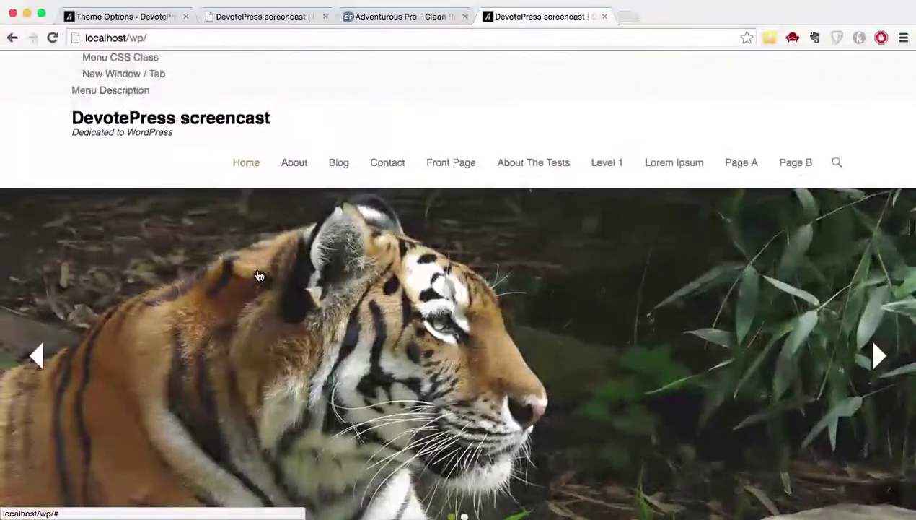
pyautogui.scroll(-20, 259, 277)
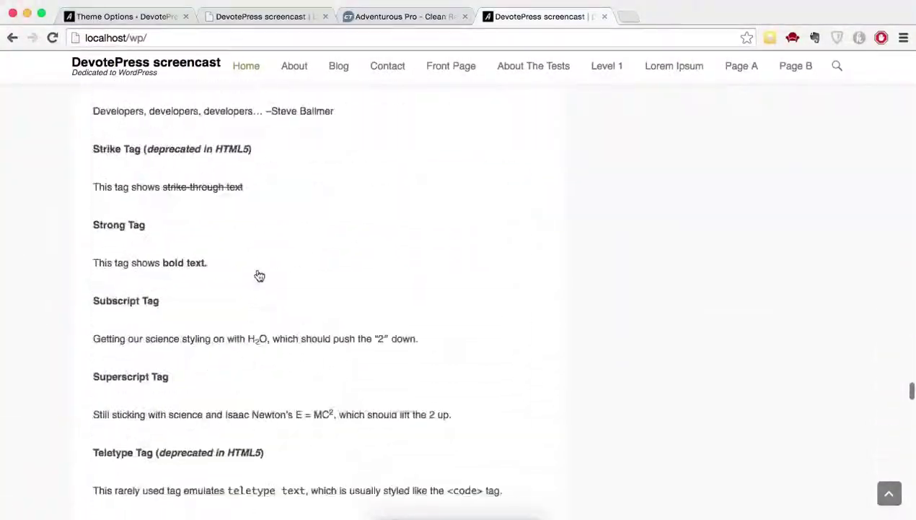
pyautogui.scroll(-8, 259, 276)
pyautogui.scroll(20, 259, 275)
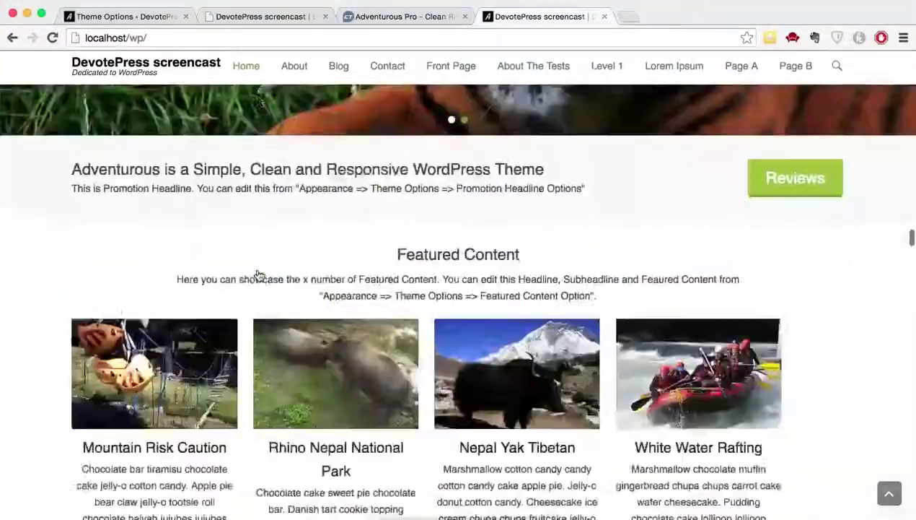
pyautogui.scroll(6, 259, 277)
pyautogui.scroll(-5, 259, 276)
pyautogui.scroll(2, 259, 276)
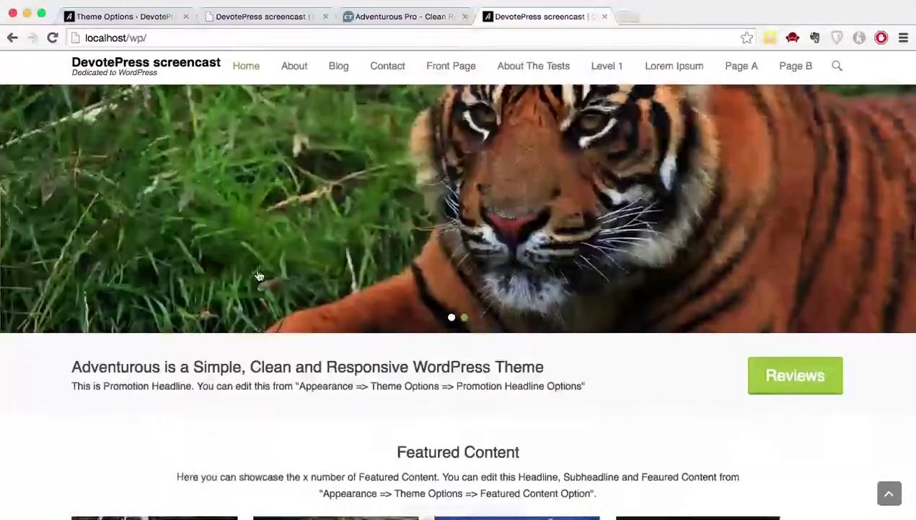
pyautogui.scroll(2, 260, 277)
pyautogui.scroll(-5, 259, 276)
pyautogui.scroll(3, 257, 273)
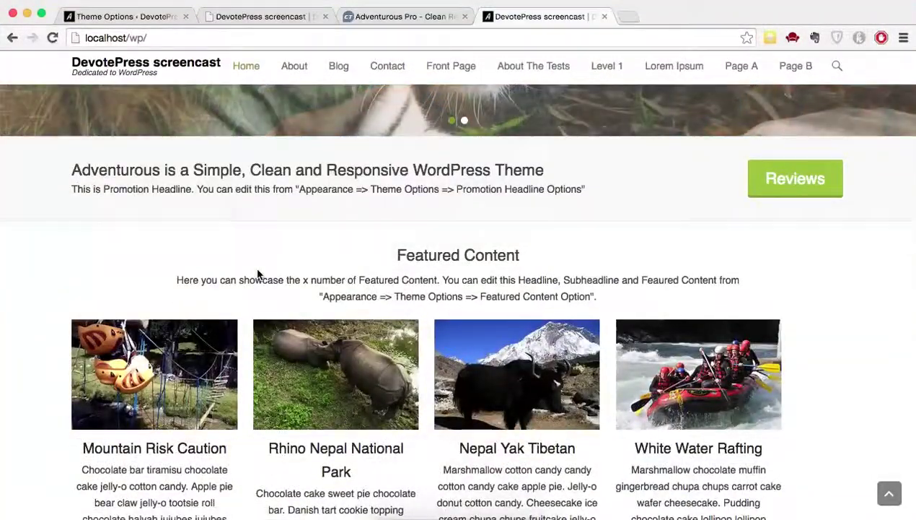
pyautogui.scroll(-2, 258, 274)
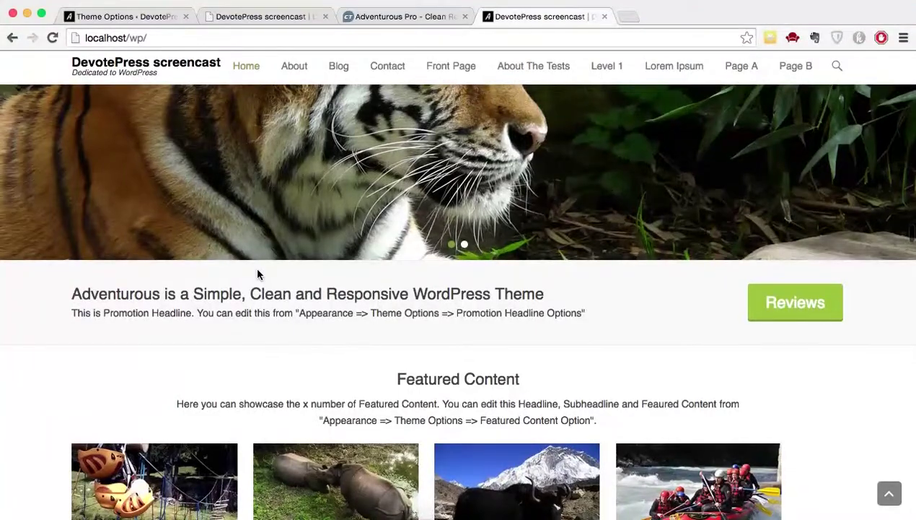
pyautogui.scroll(-3, 258, 274)
pyautogui.scroll(5, 258, 273)
pyautogui.scroll(-3, 258, 273)
pyautogui.scroll(-1, 257, 272)
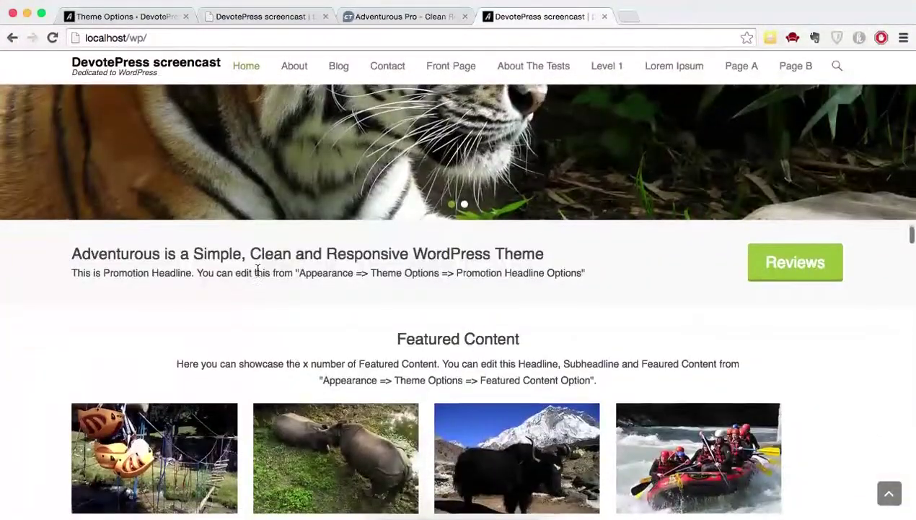
pyautogui.scroll(5, 257, 275)
pyautogui.scroll(-2, 259, 275)
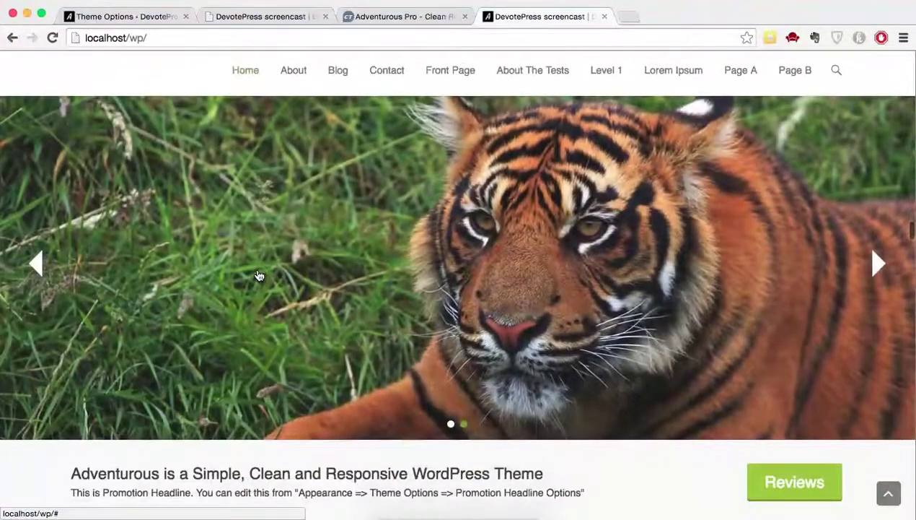
pyautogui.scroll(-4, 259, 275)
pyautogui.scroll(5, 259, 275)
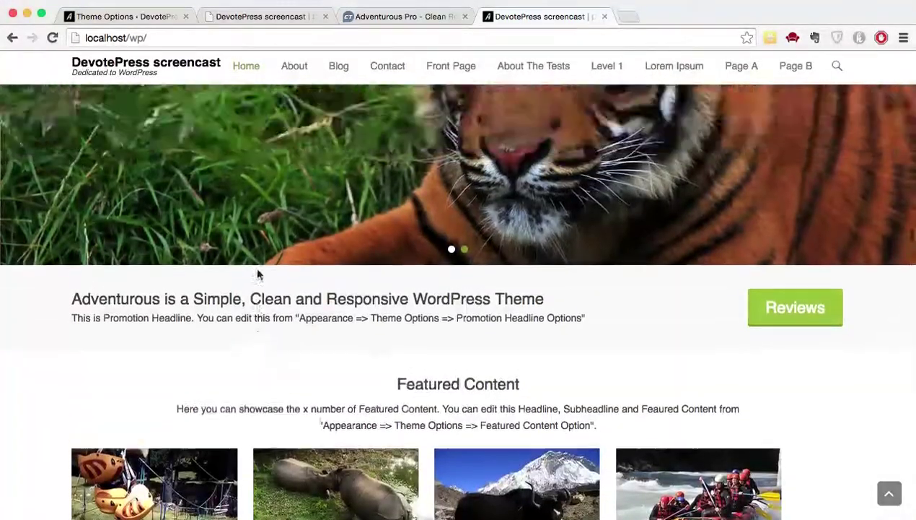
pyautogui.scroll(3, 259, 276)
pyautogui.scroll(-4, 260, 276)
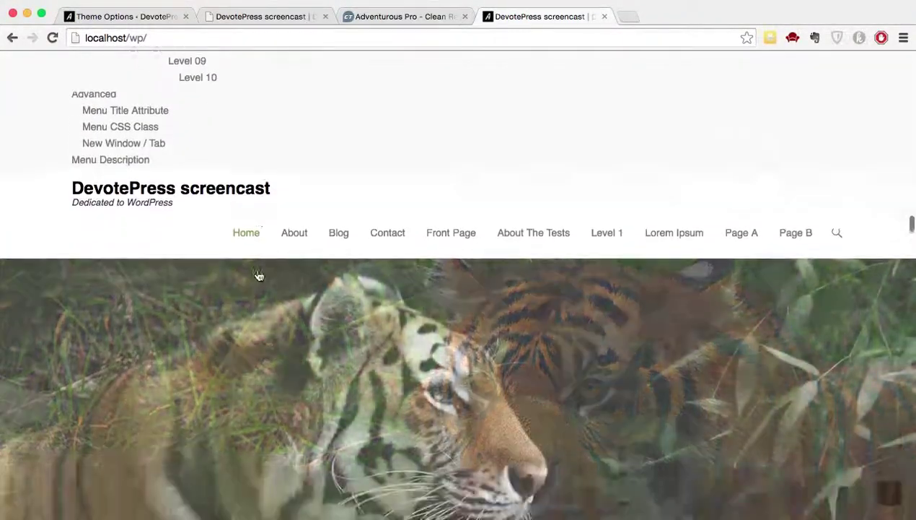
pyautogui.scroll(-4, 259, 276)
pyautogui.scroll(6, 259, 276)
pyautogui.scroll(-2, 259, 275)
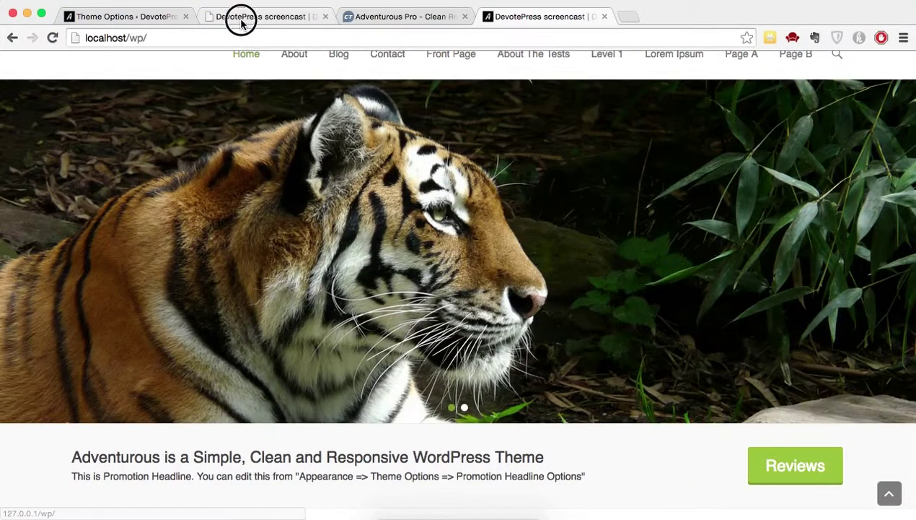
pyautogui.click(242, 20)
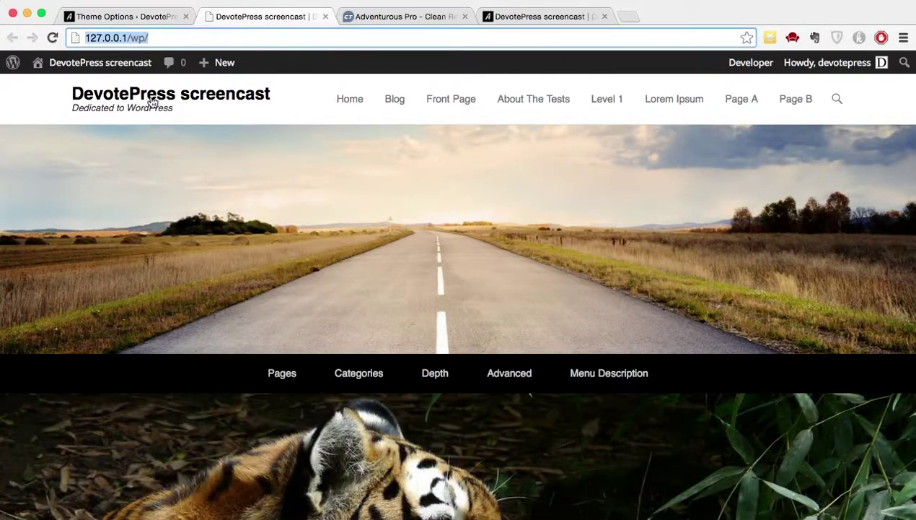
# Go from the Theme Options admin page to the menu editing screen
pyautogui.click(145, 18)
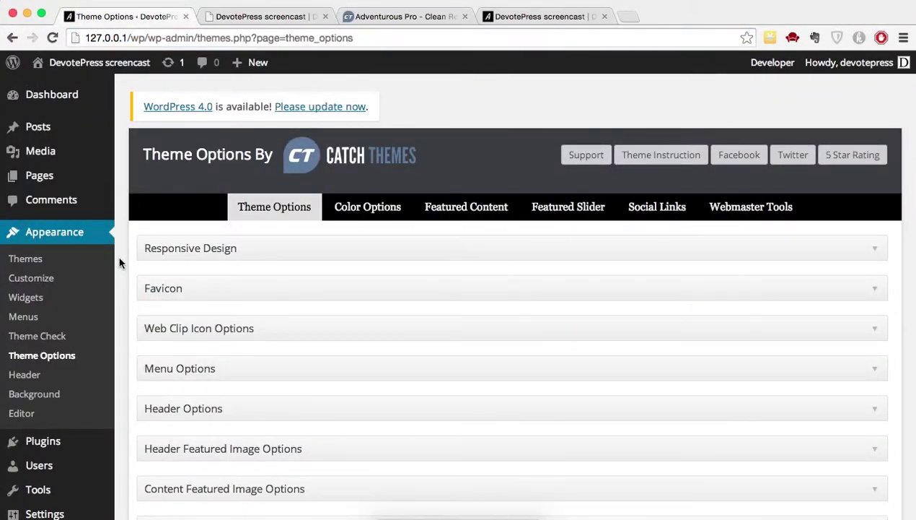
pyautogui.click(44, 324)
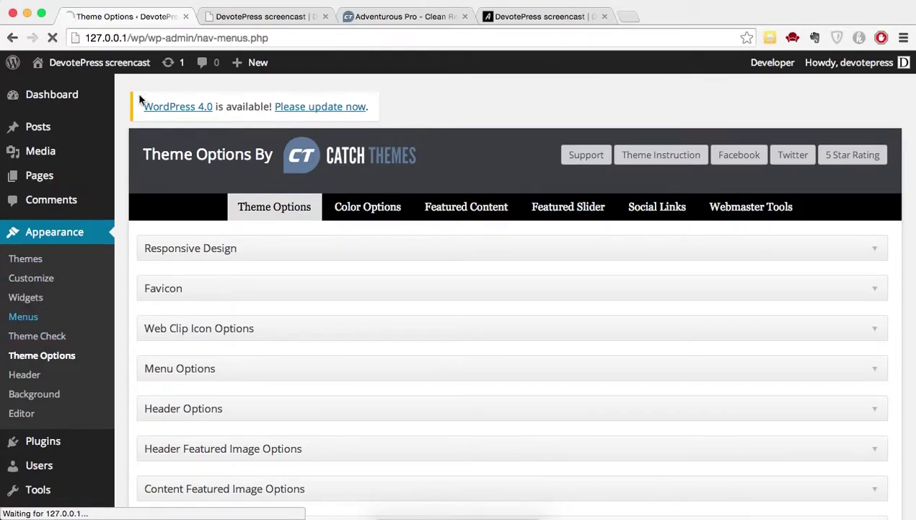
pyautogui.moveTo(530, 22); pyautogui.dragTo(399, 12)
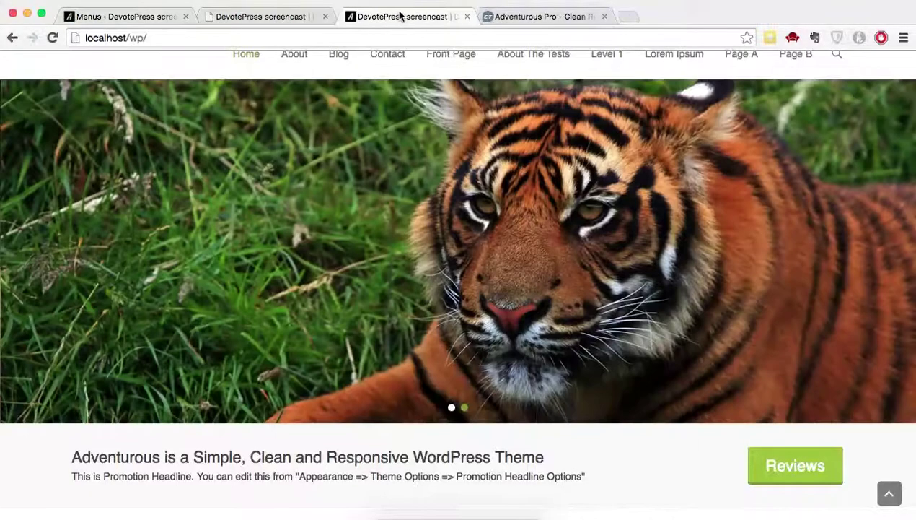
pyautogui.scroll(3, 347, 187)
pyautogui.scroll(-2, 347, 186)
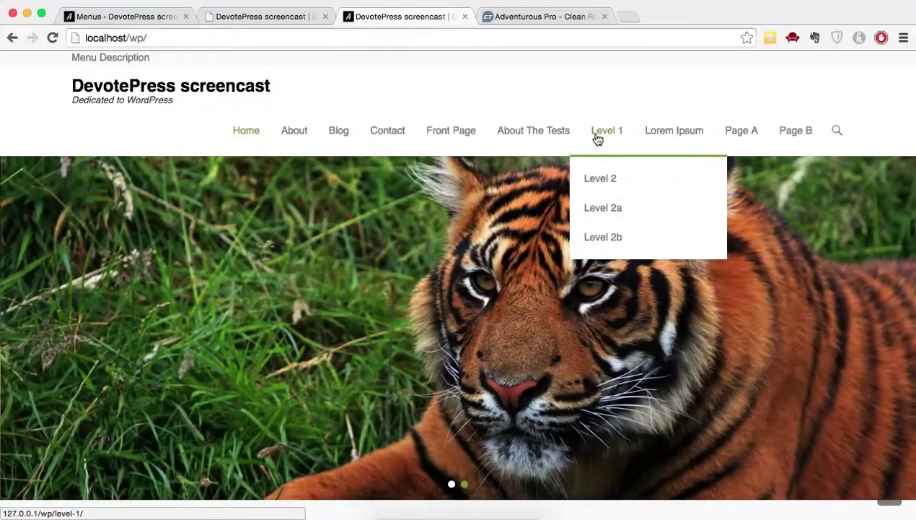
pyautogui.click(143, 14)
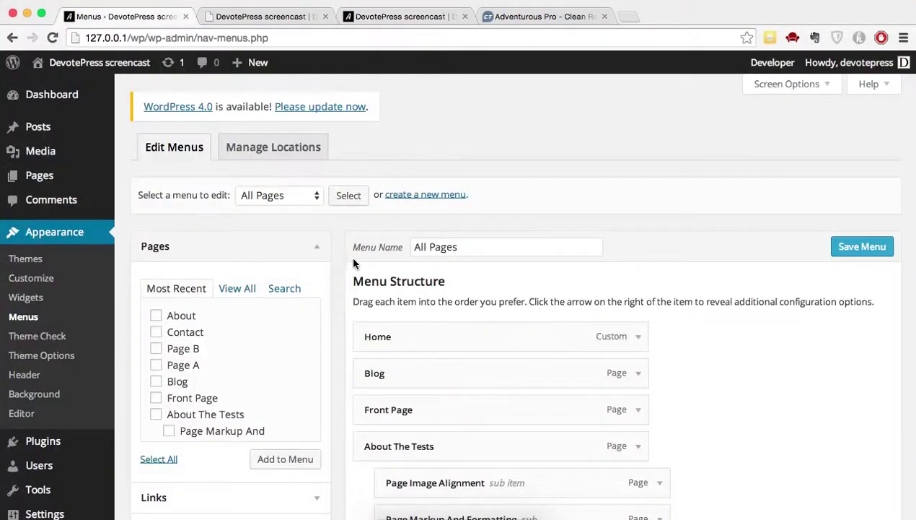
# Save the All Pages menu with the Header Right Menu location
pyautogui.scroll(-2, 350, 255)
pyautogui.scroll(-18, 477, 166)
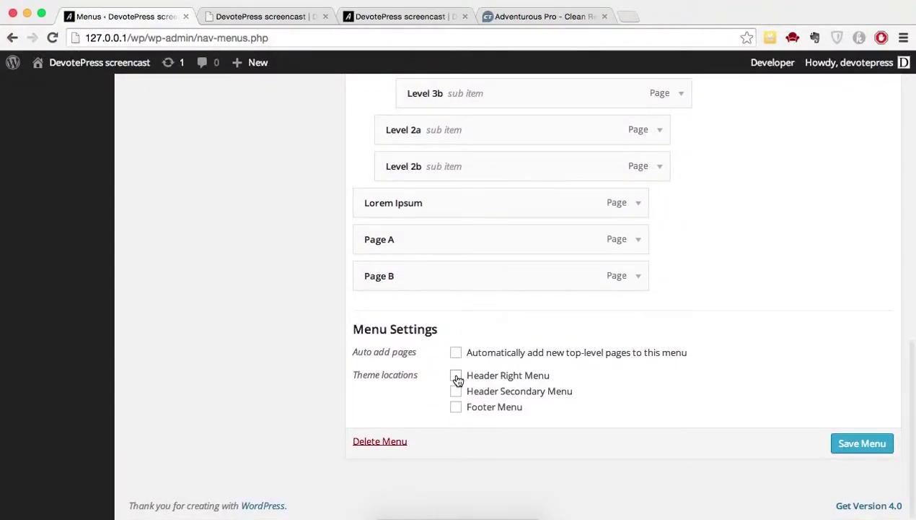
pyautogui.click(866, 444)
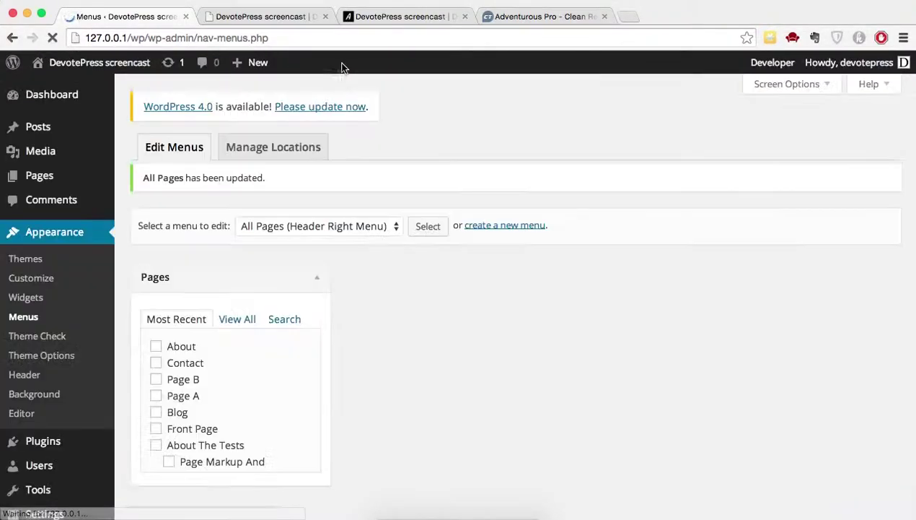
pyautogui.click(396, 17)
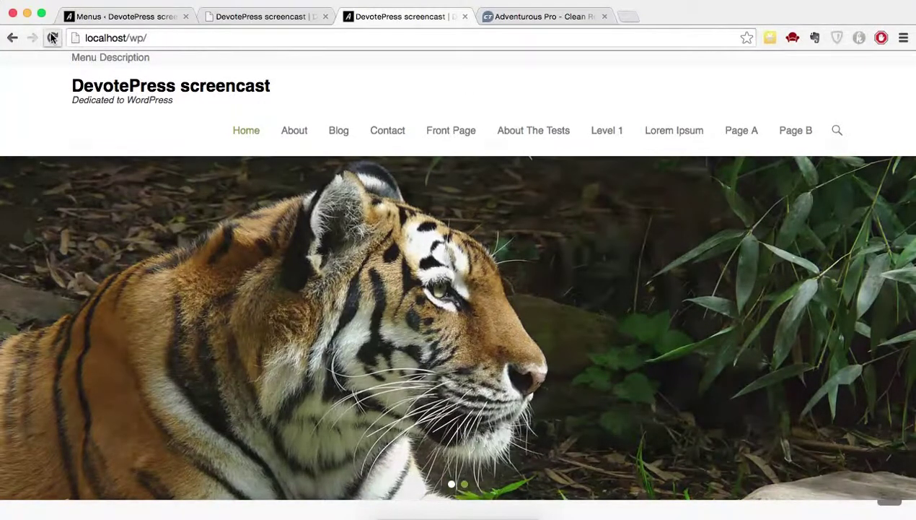
# Reload the front page to confirm About and Contact no longer appear in the navigation
pyautogui.click(52, 37)
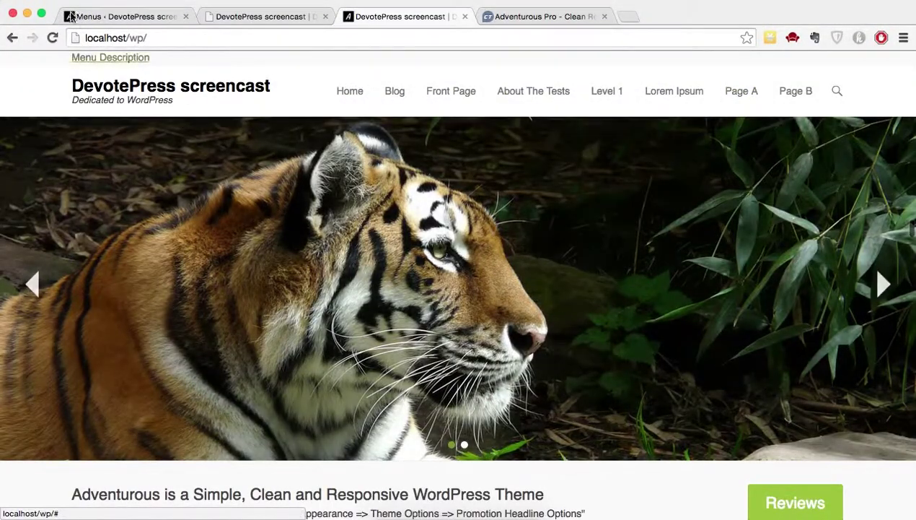
pyautogui.click(115, 16)
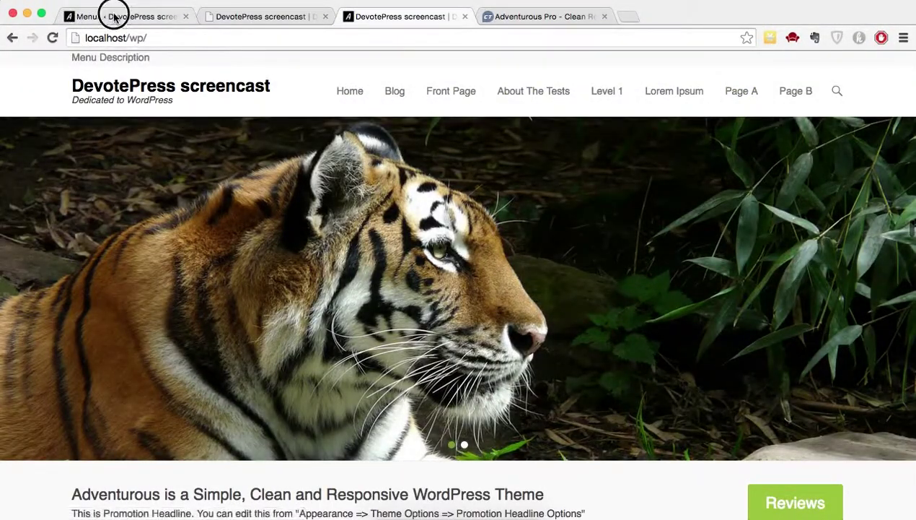
pyautogui.scroll(-2, 377, 337)
# Load Testing Menu into the menu editor
pyautogui.click(372, 136)
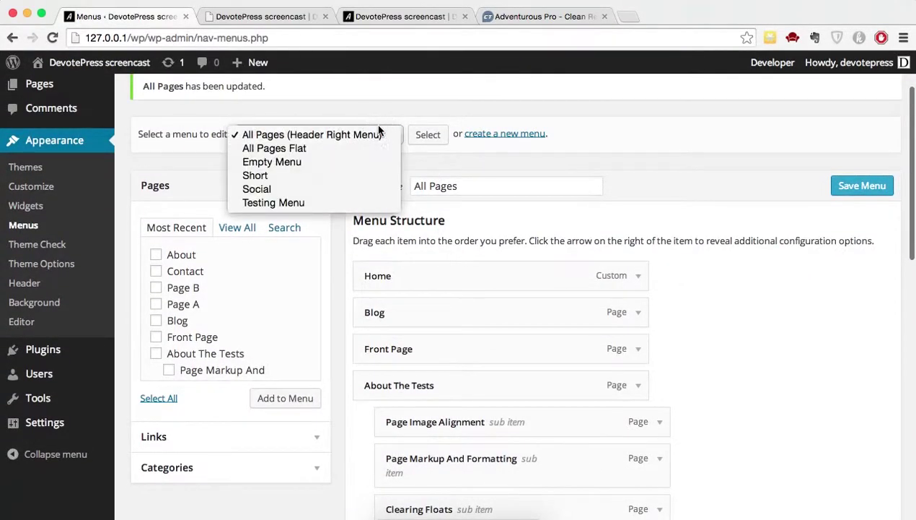
pyautogui.click(294, 203)
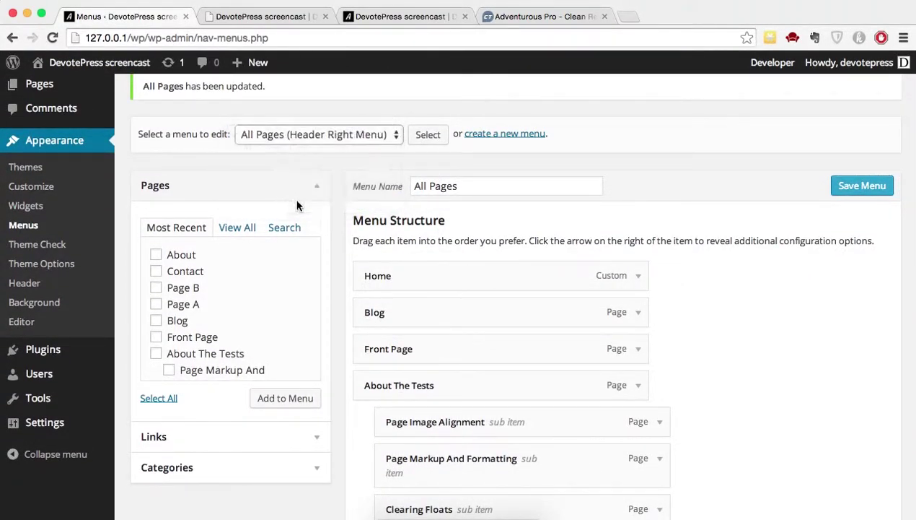
pyautogui.click(436, 137)
pyautogui.scroll(-15, 436, 372)
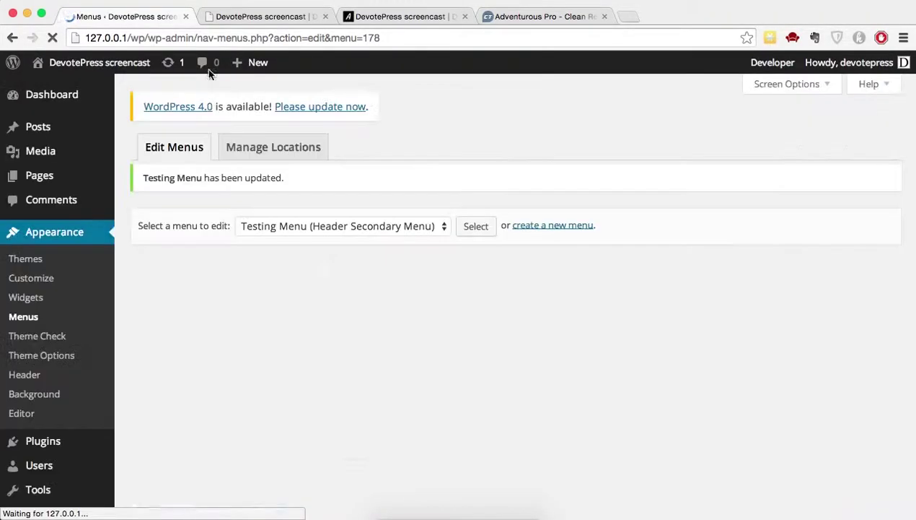
# Check the front-end tabs for the black Header Secondary Menu bar
pyautogui.click(282, 16)
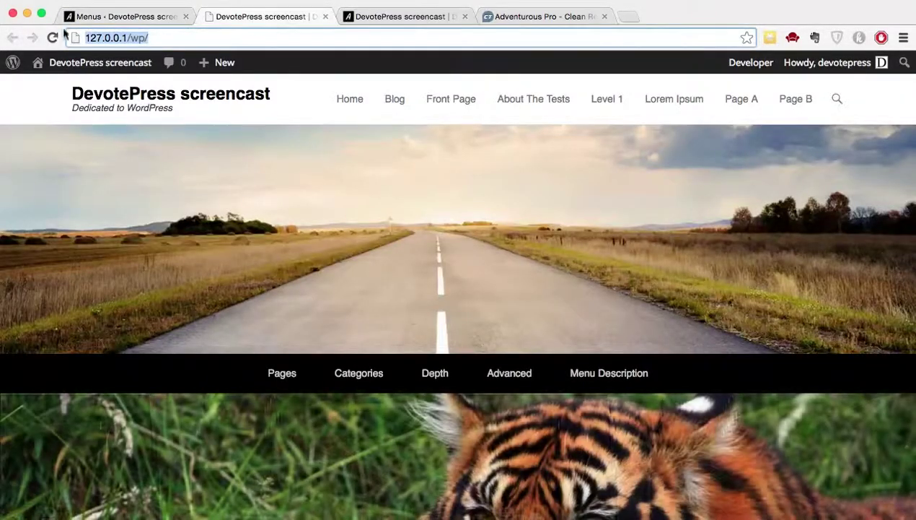
pyautogui.click(411, 14)
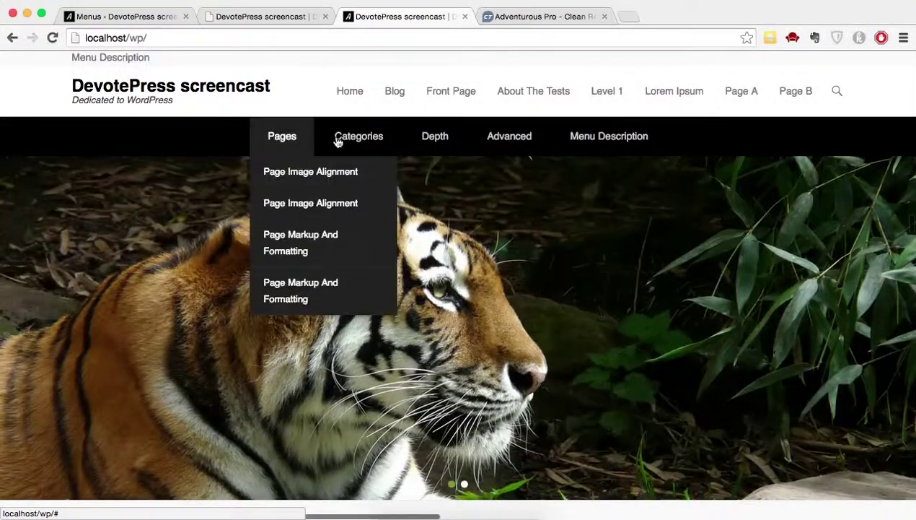
pyautogui.moveTo(480, 159)
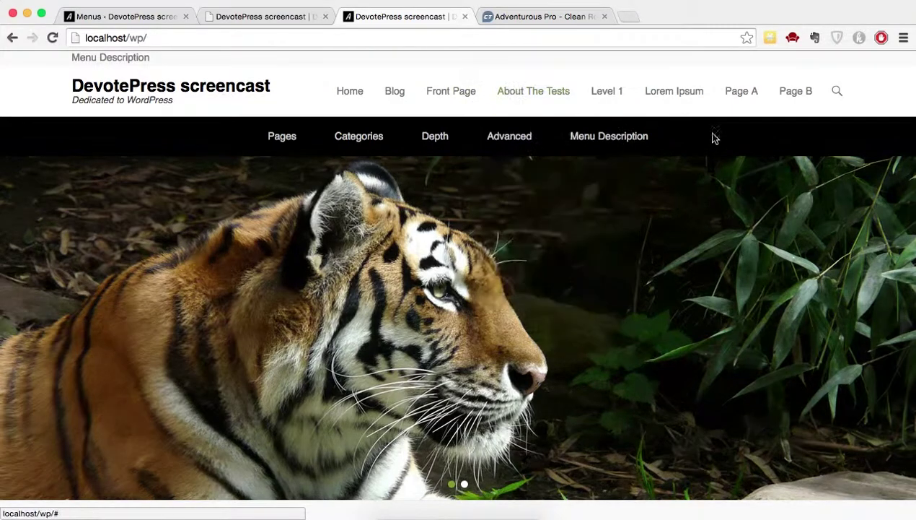
# Set the road photo as the custom header image and save it
pyautogui.click(112, 17)
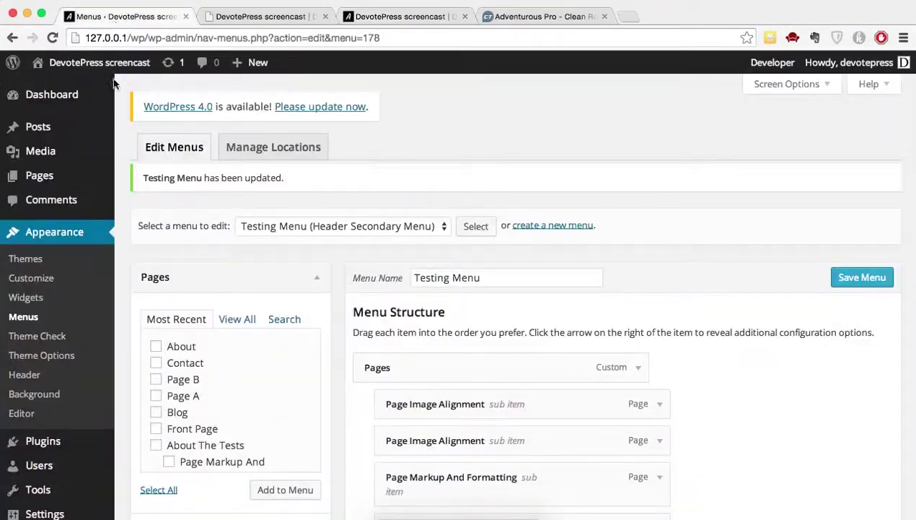
pyautogui.click(36, 381)
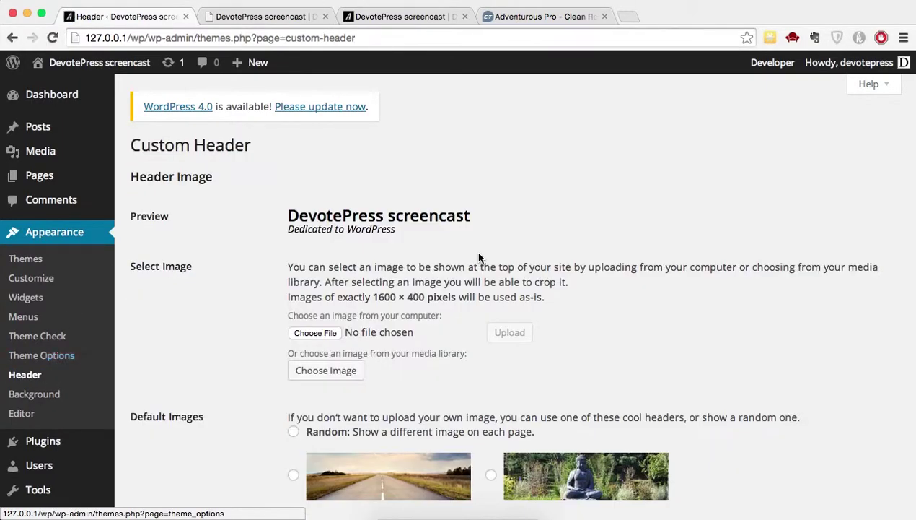
pyautogui.scroll(-5, 482, 257)
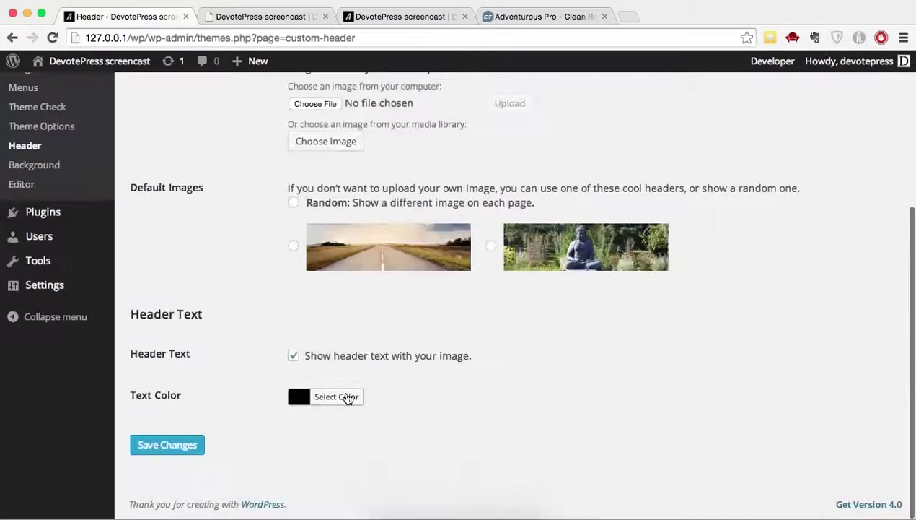
pyautogui.click(293, 247)
pyautogui.click(185, 445)
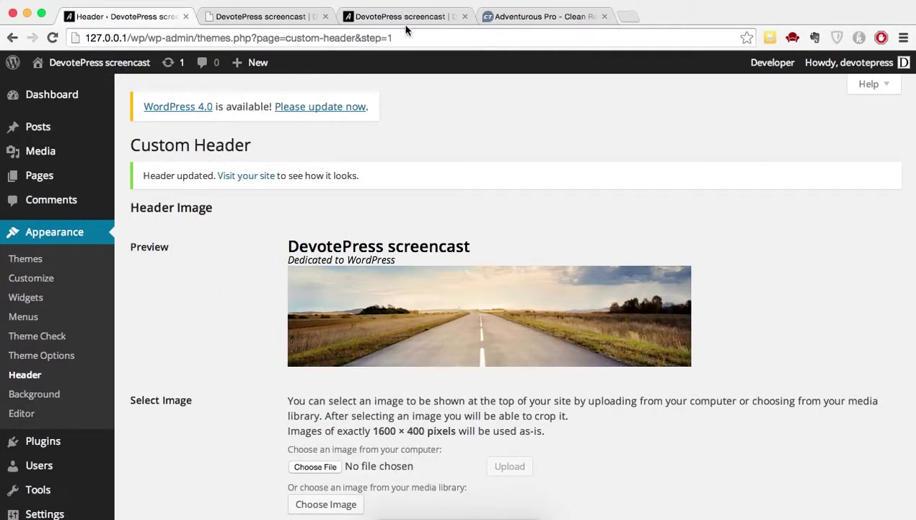
# Reload the front page to see the new road header
pyautogui.click(397, 16)
pyautogui.press('super+r')
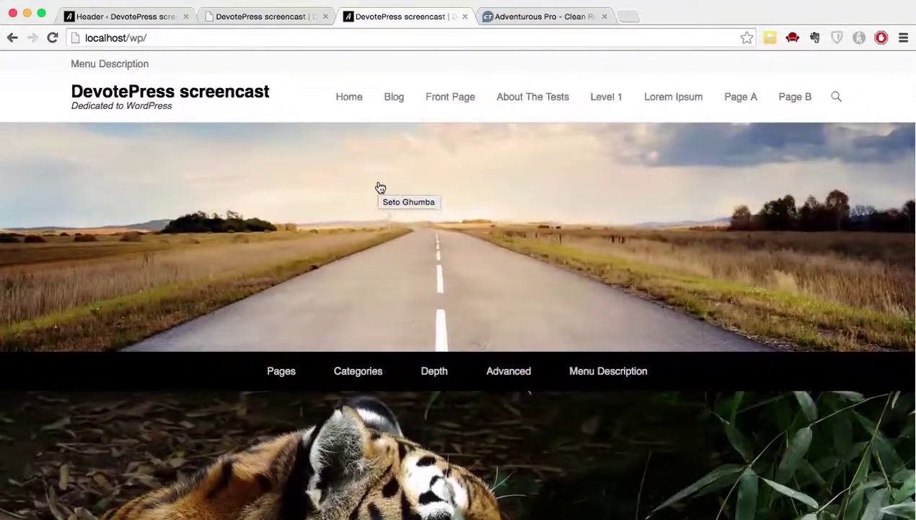
pyautogui.click(240, 17)
pyautogui.scroll(-4, 299, 263)
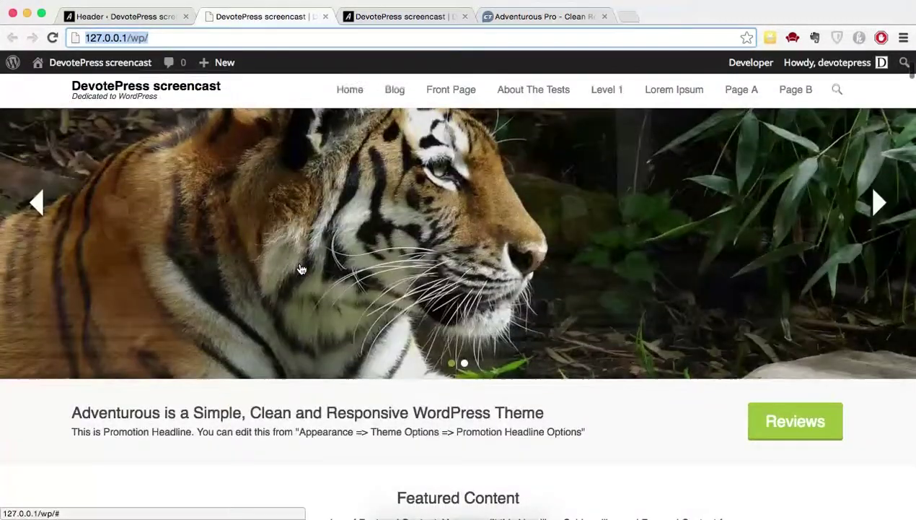
pyautogui.scroll(-3, 302, 269)
pyautogui.scroll(6, 354, 144)
# Compare the localhost and 127.0.0.1 front pages, then return to the admin settings page
pyautogui.click(419, 13)
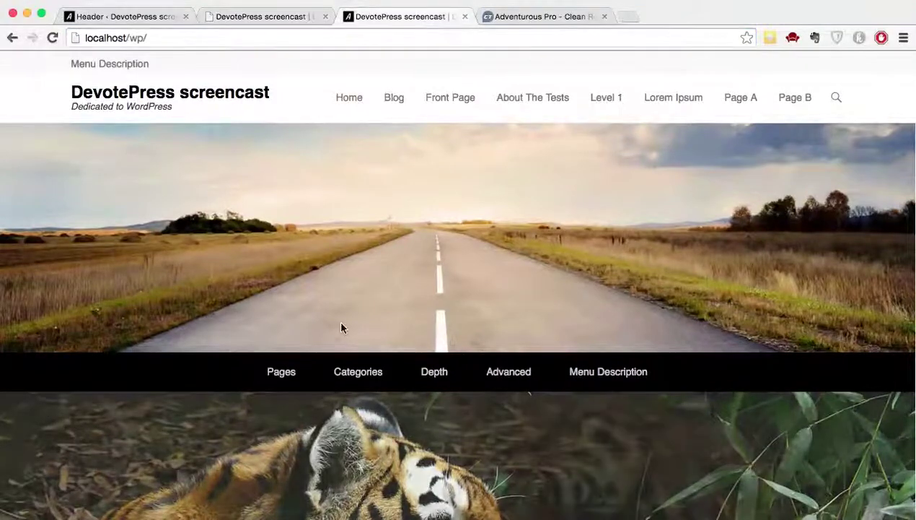
pyautogui.scroll(-5, 344, 328)
pyautogui.scroll(-5, 344, 328)
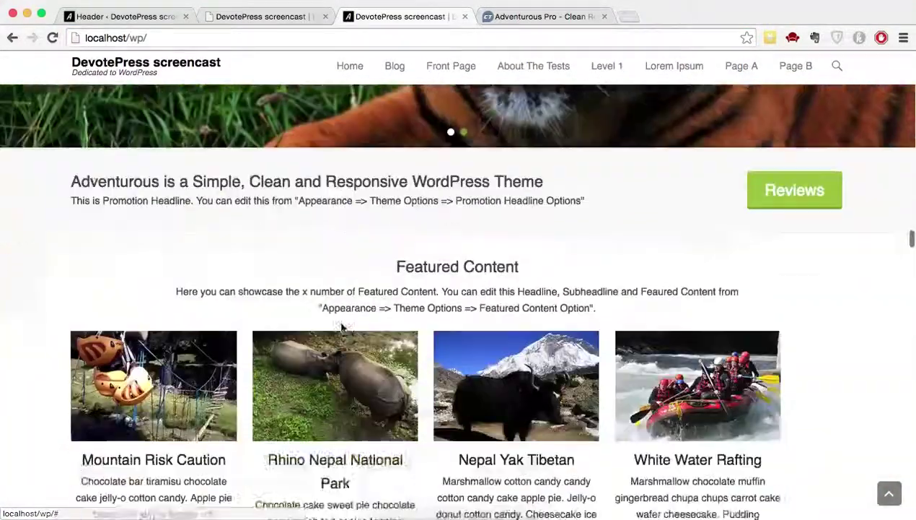
pyautogui.scroll(4, 344, 328)
pyautogui.click(253, 24)
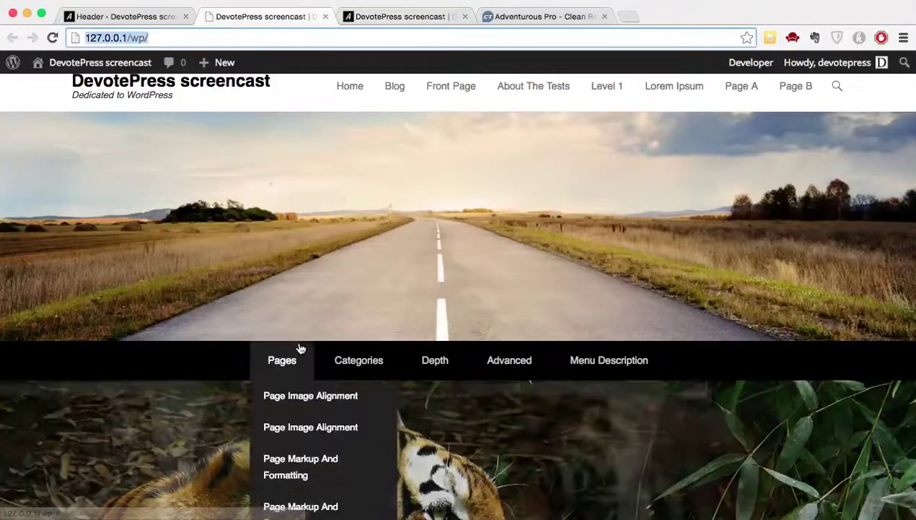
pyautogui.scroll(-15, 299, 348)
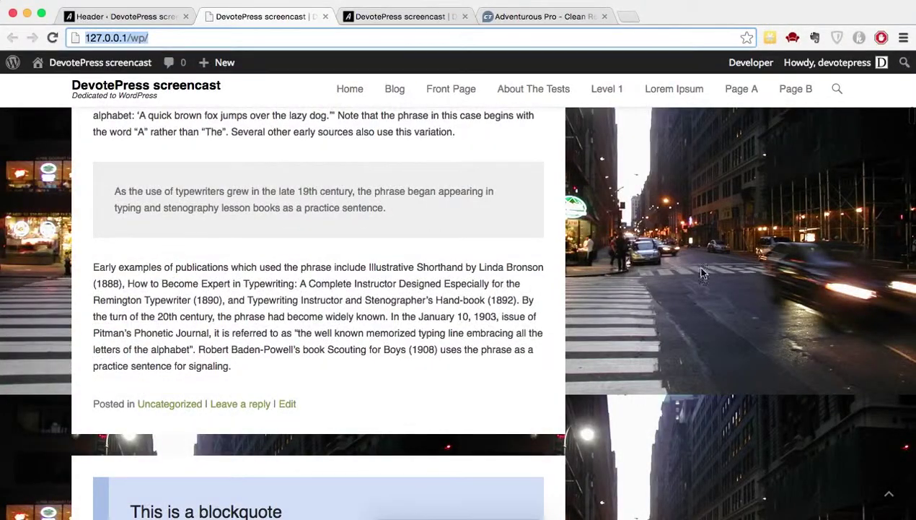
pyautogui.click(371, 16)
pyautogui.click(127, 16)
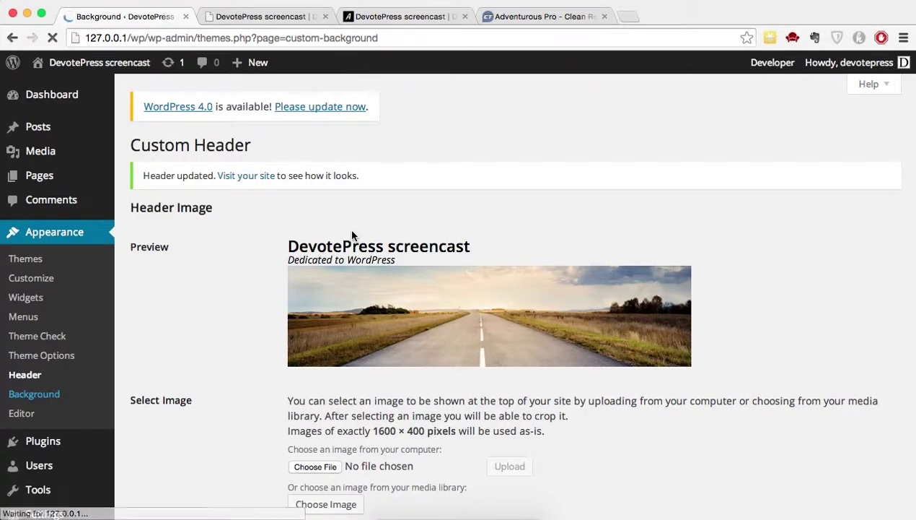
# Set manhattansummer.jpg from the Media Library as the tiled site background and save
pyautogui.scroll(-1, 274, 282)
pyautogui.click(344, 322)
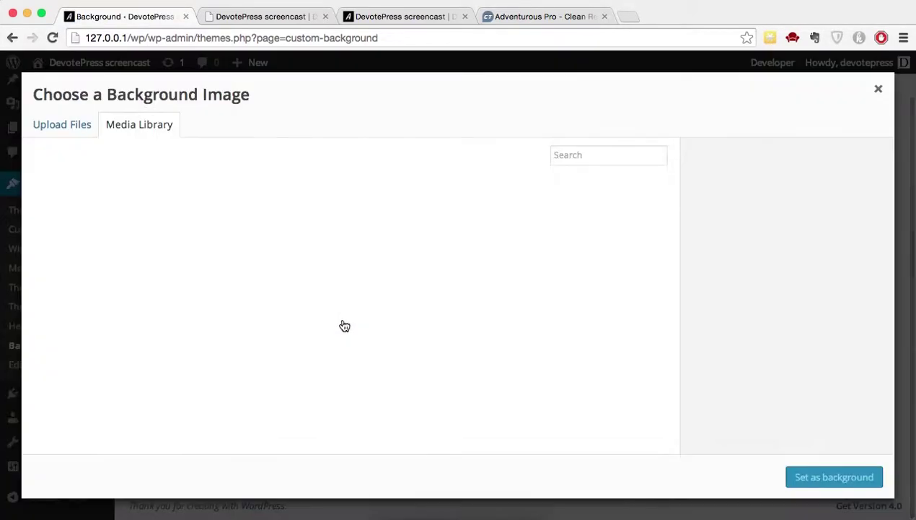
pyautogui.click(557, 340)
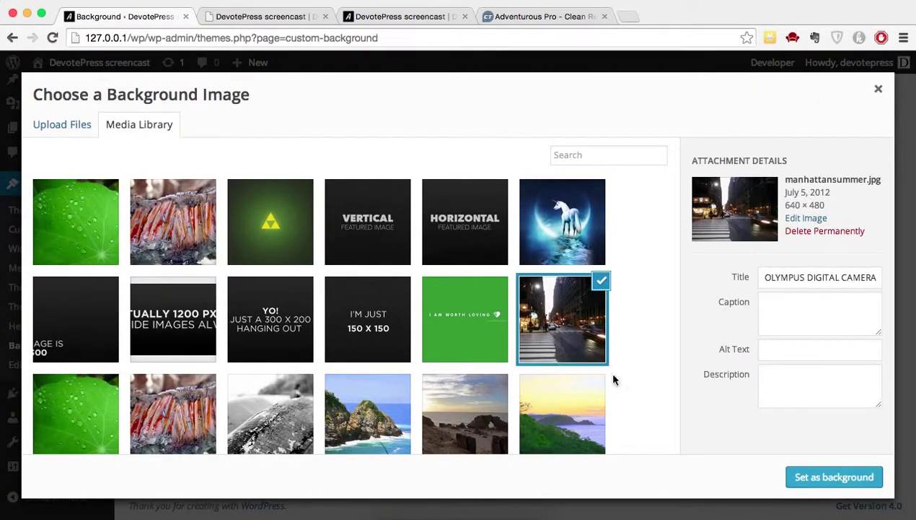
pyautogui.click(833, 477)
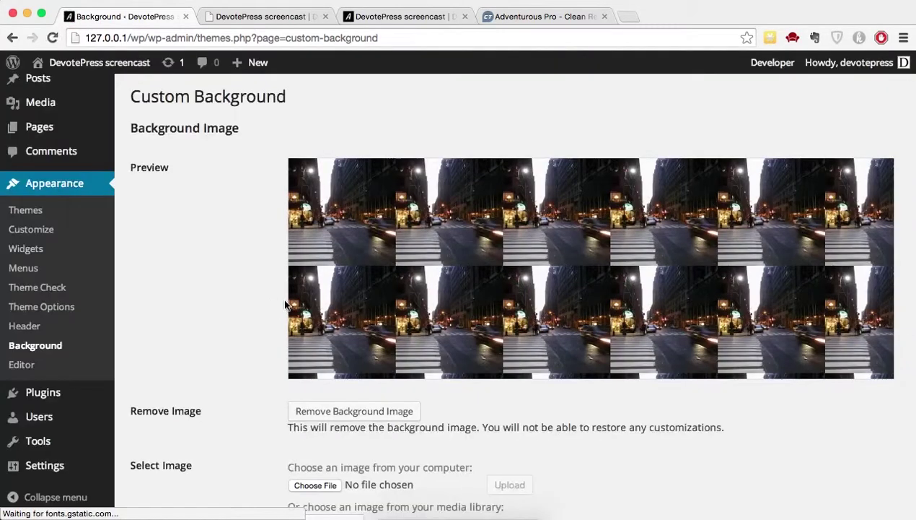
pyautogui.scroll(-5, 339, 306)
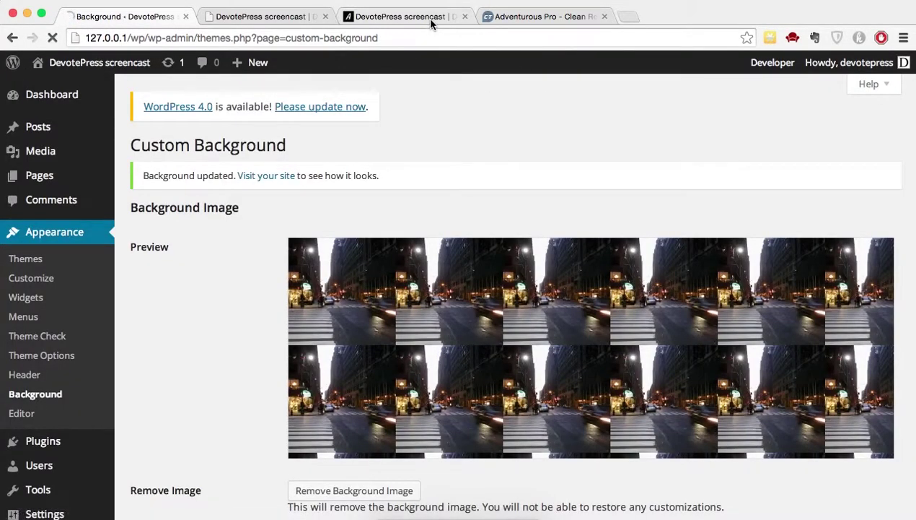
pyautogui.click(430, 21)
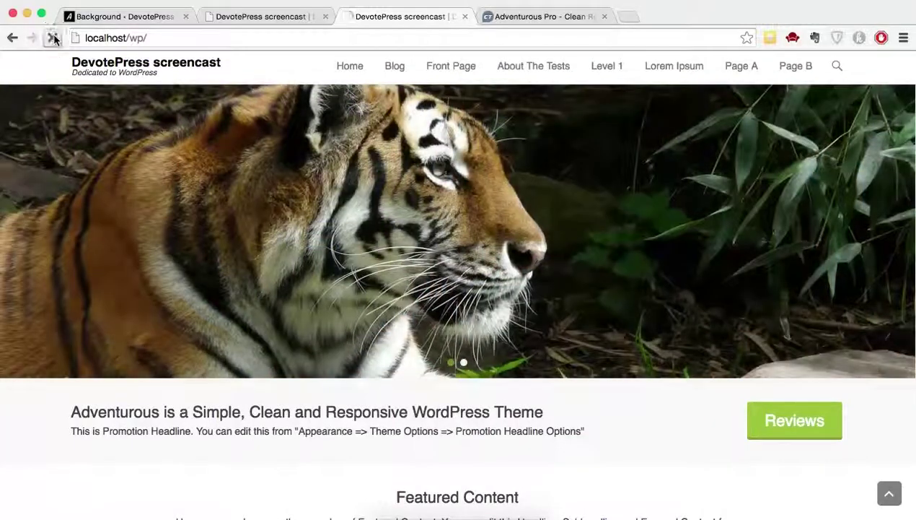
# Reload the localhost front page to see the city-street background
pyautogui.click(52, 37)
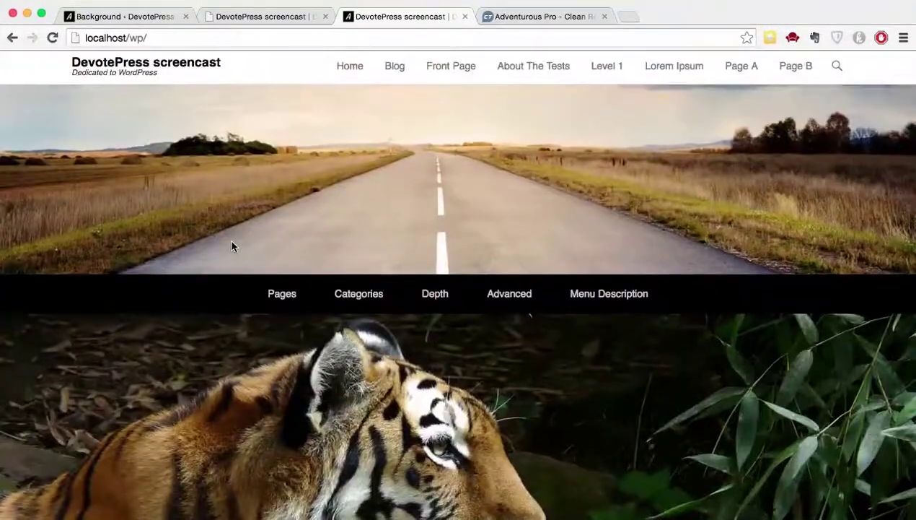
pyautogui.scroll(-6, 231, 244)
pyautogui.scroll(-20, 231, 245)
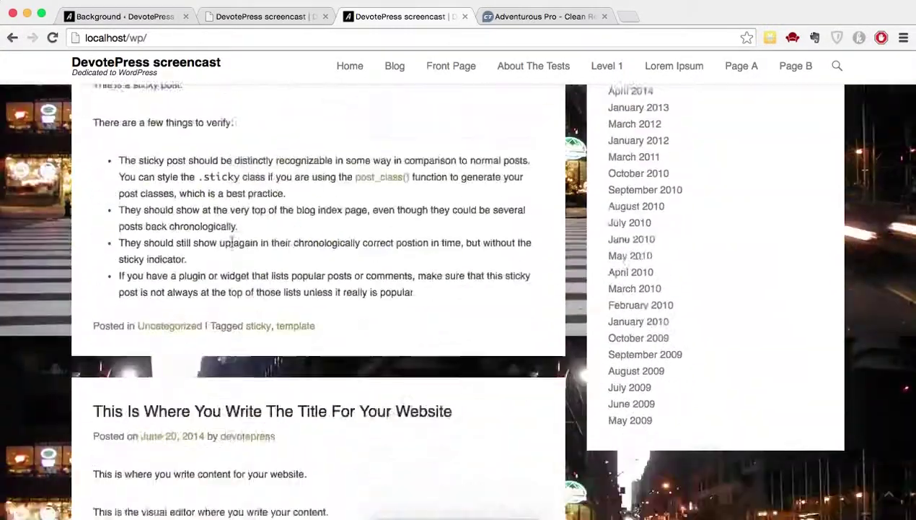
pyautogui.scroll(-20, 232, 247)
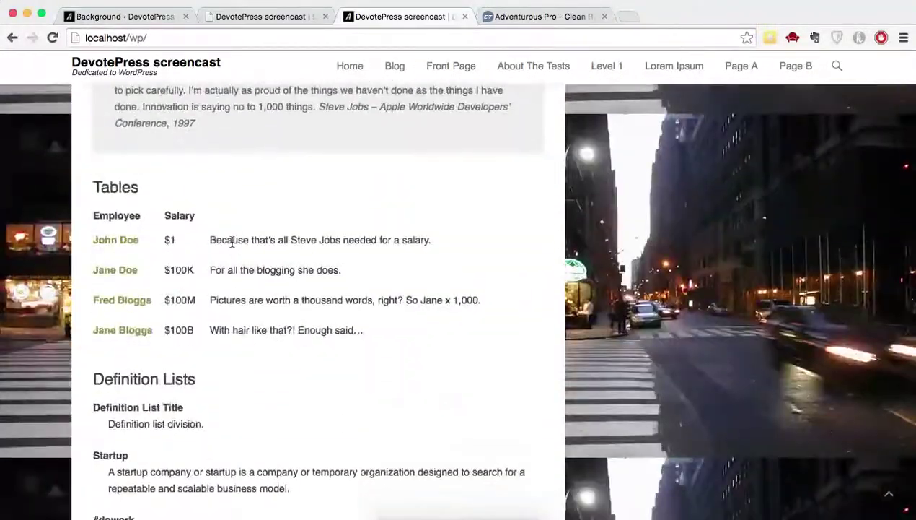
pyautogui.scroll(-8, 231, 247)
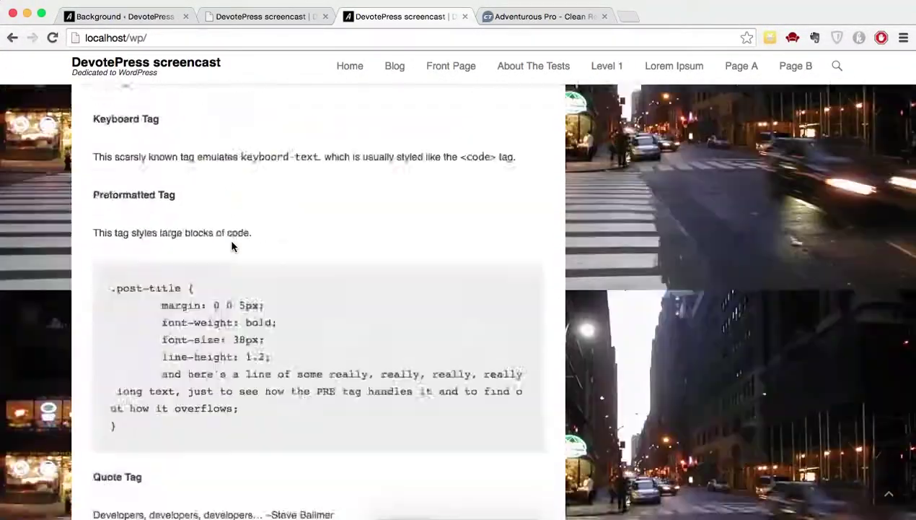
pyautogui.scroll(15, 232, 247)
pyautogui.scroll(2, 232, 247)
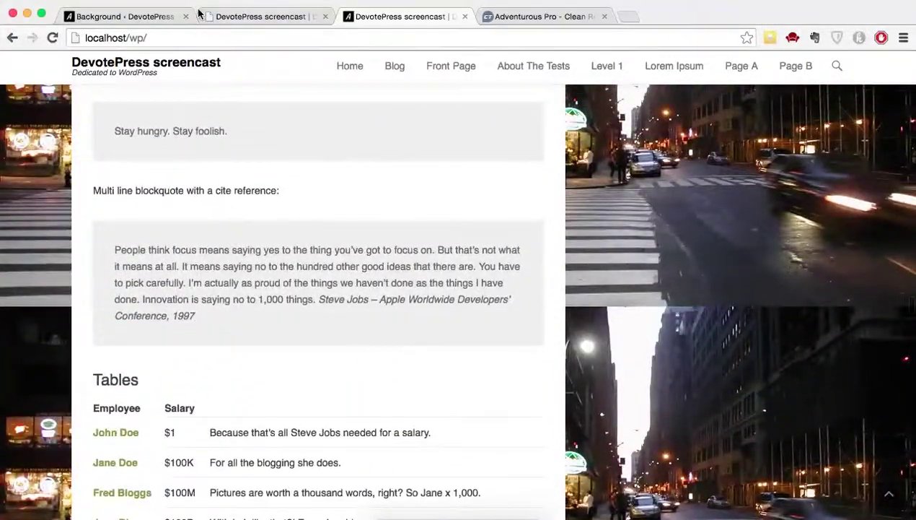
# Compare with the 127.0.0.1 front page, then return to the Custom Background settings
pyautogui.click(244, 18)
pyautogui.scroll(20, 358, 267)
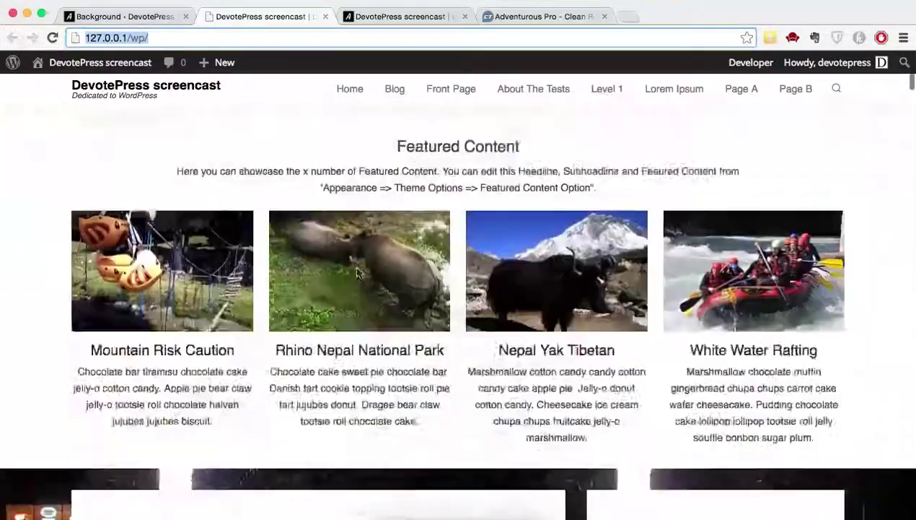
pyautogui.scroll(-15, 358, 273)
pyautogui.click(405, 17)
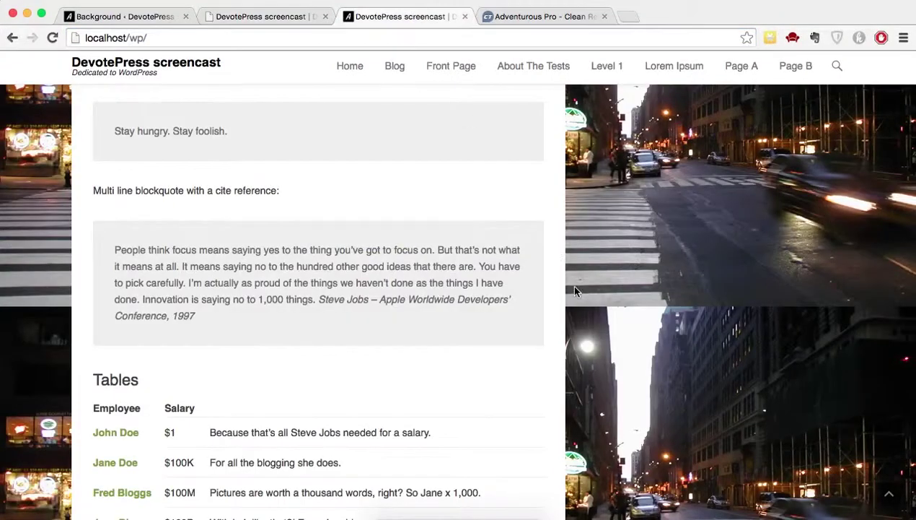
pyautogui.scroll(-15, 570, 283)
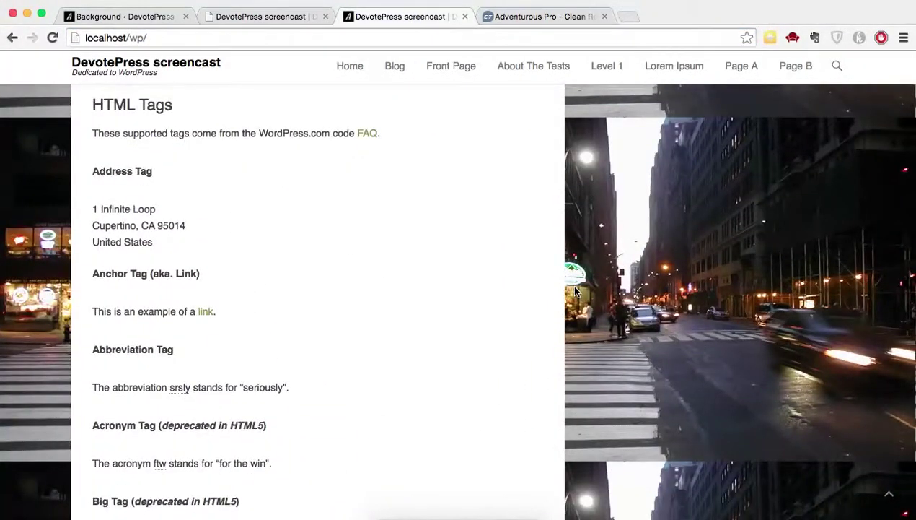
pyautogui.scroll(15, 575, 291)
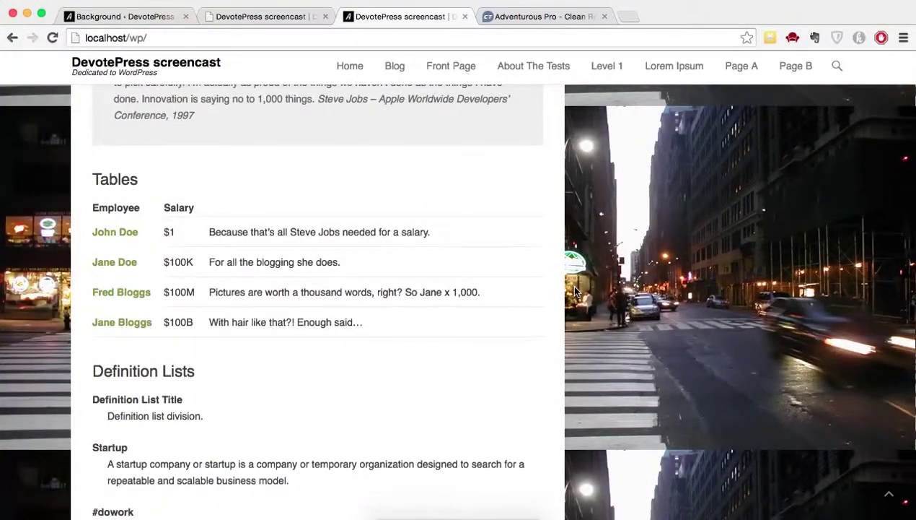
pyautogui.click(133, 20)
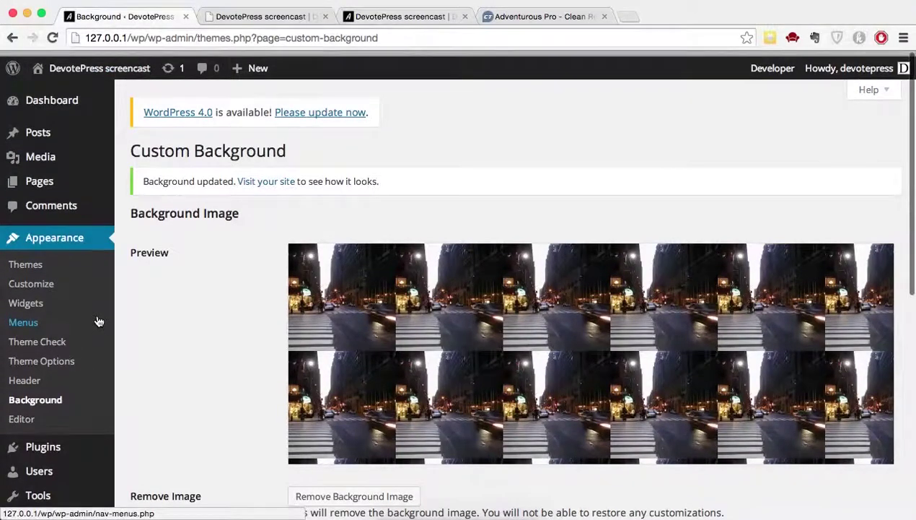
# Check the front page, then revisit the Custom Header and Custom Background settings pages
pyautogui.scroll(-10, 371, 377)
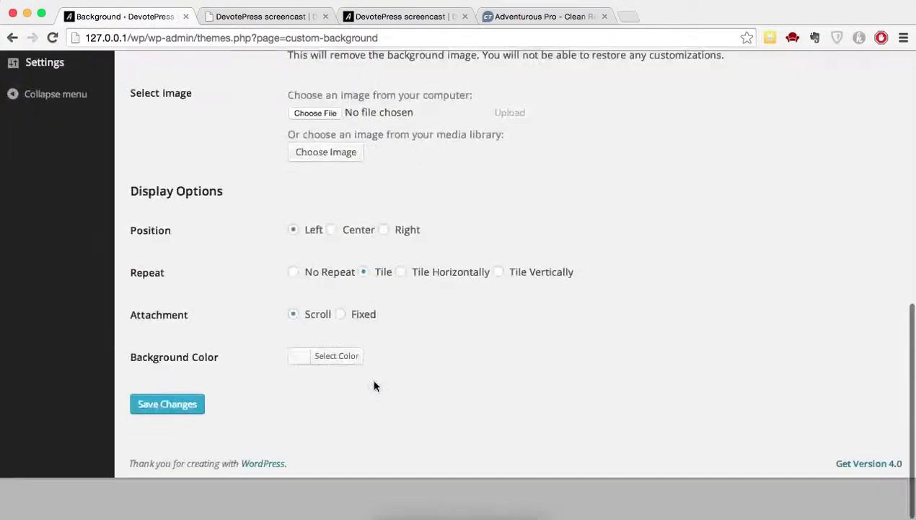
pyautogui.scroll(10, 370, 377)
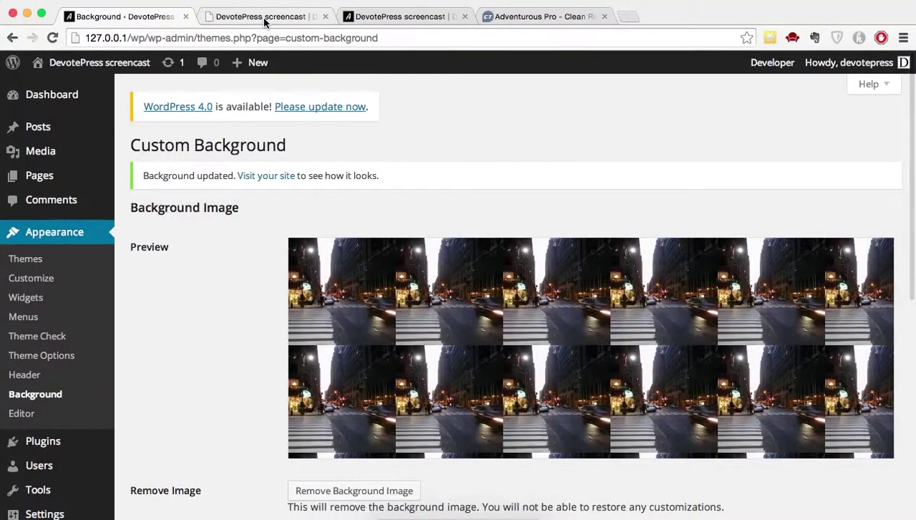
pyautogui.click(260, 18)
pyautogui.click(124, 19)
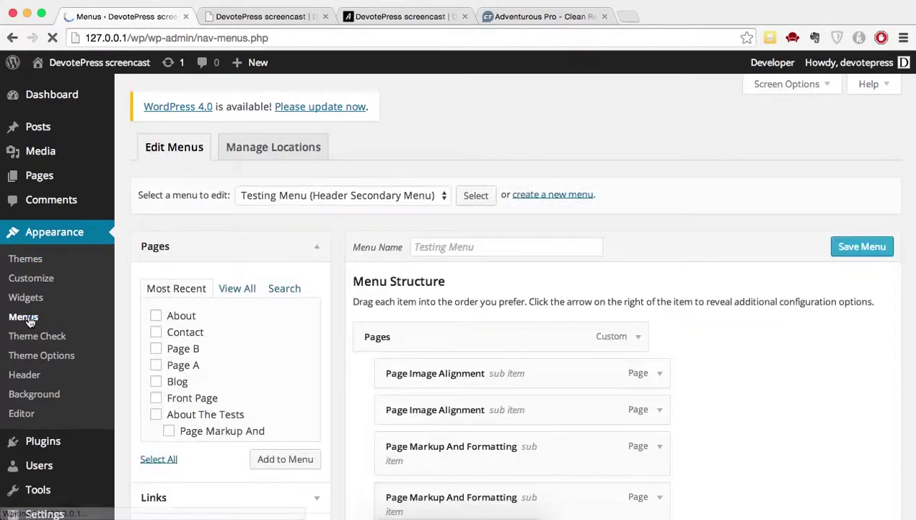
pyautogui.scroll(-1, 44, 344)
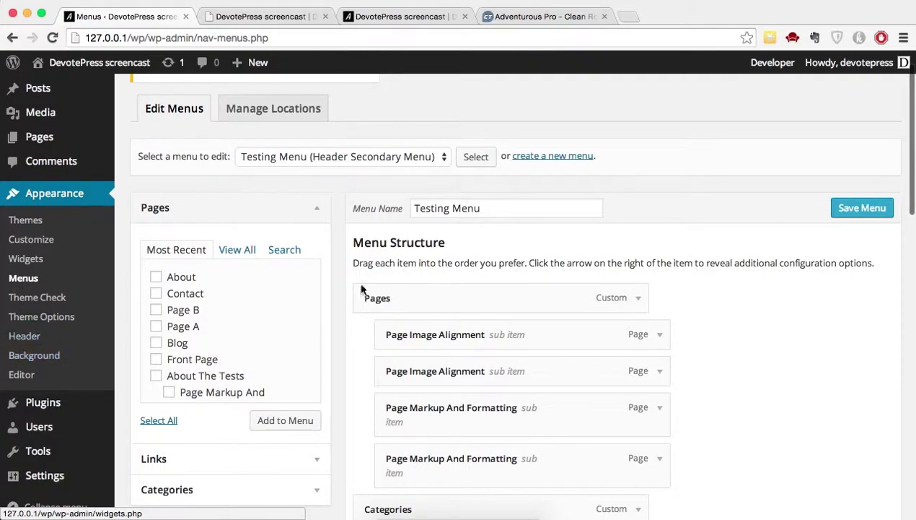
pyautogui.click(32, 344)
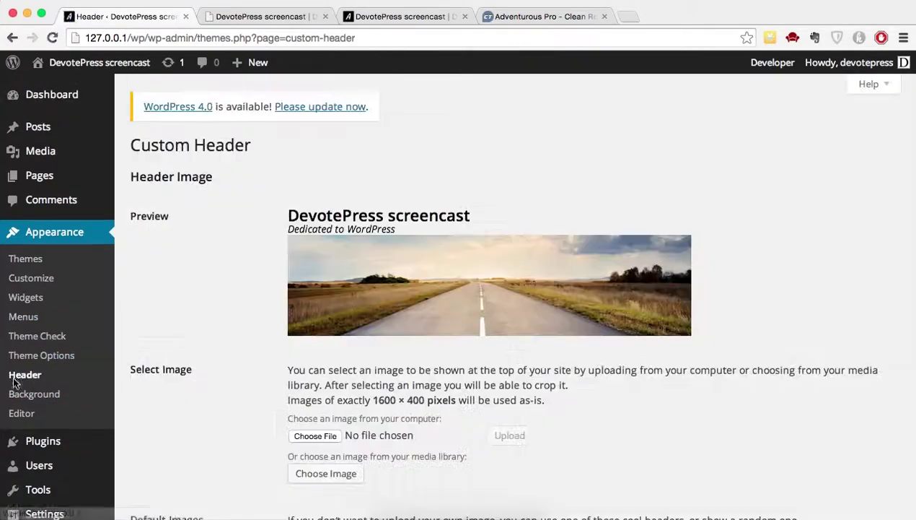
pyautogui.click(44, 396)
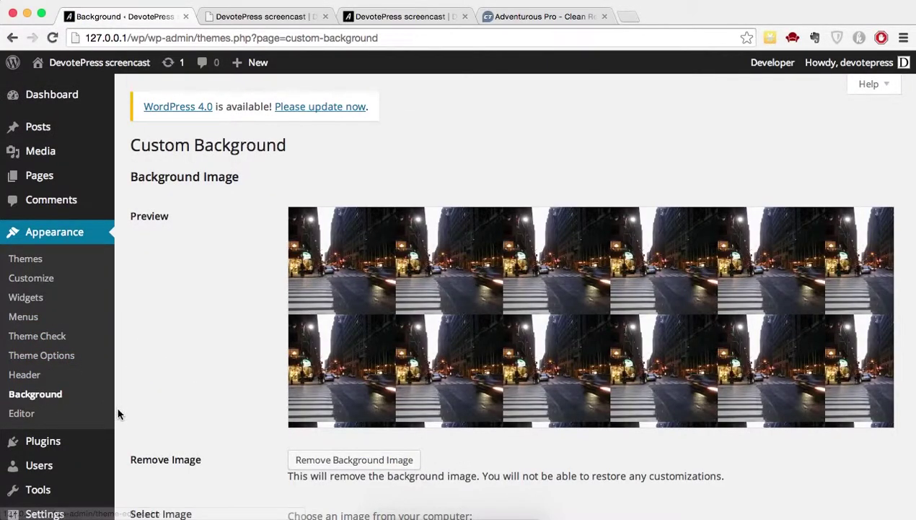
pyautogui.scroll(-5, 118, 411)
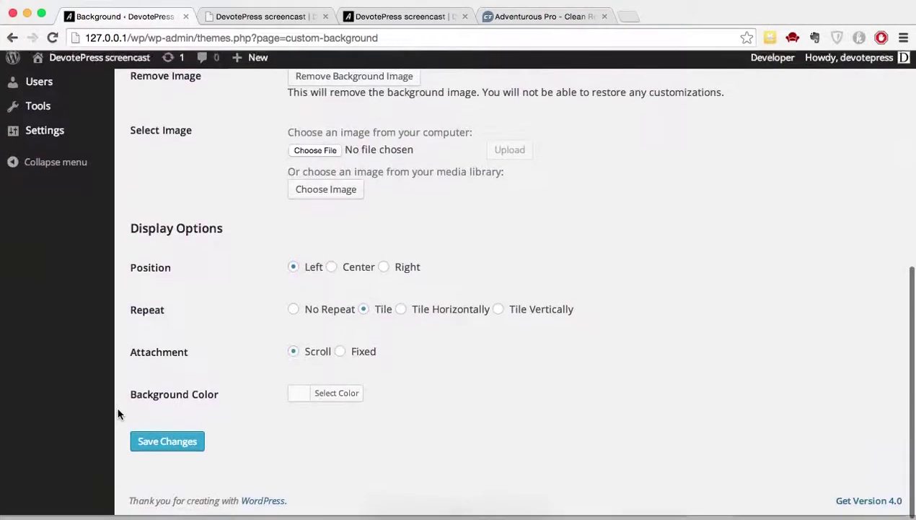
pyautogui.scroll(5, 118, 412)
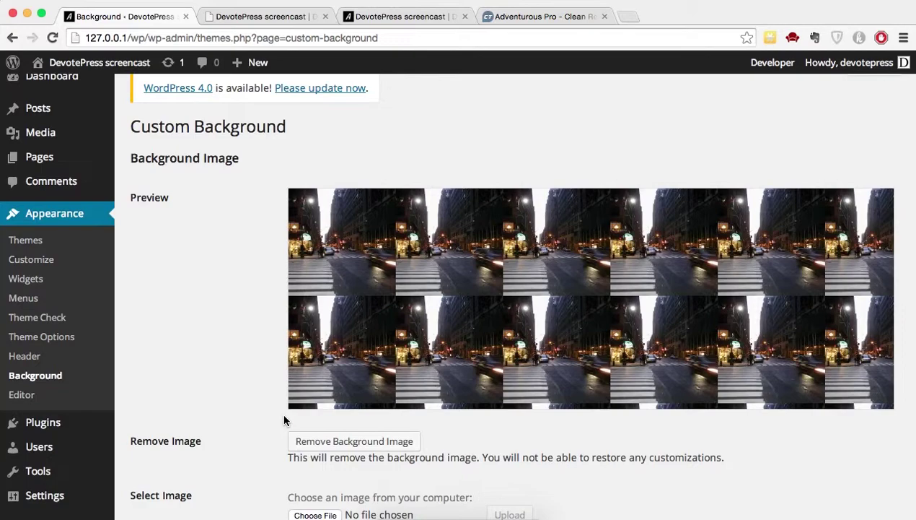
# Add the 1. Adventurous: Social widget to the Main Sidebar on the Widgets page
pyautogui.click(33, 284)
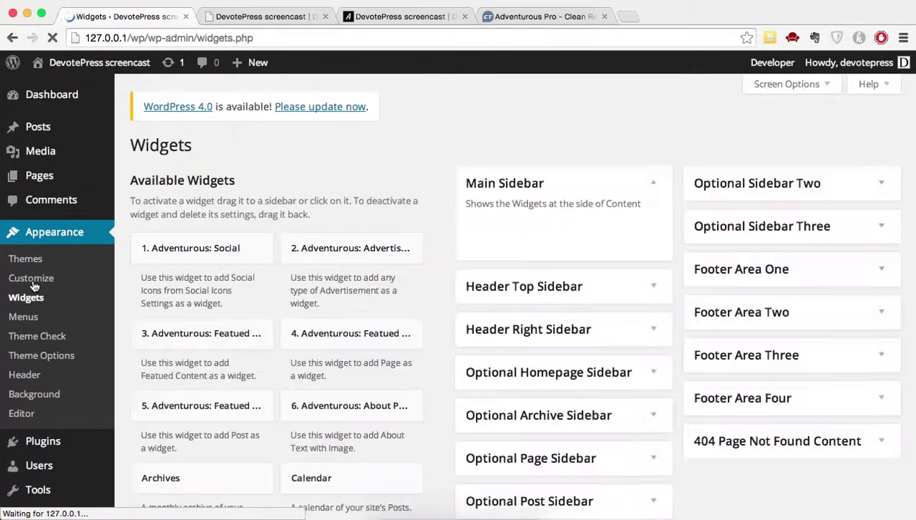
pyautogui.scroll(-5, 391, 331)
pyautogui.scroll(5, 391, 331)
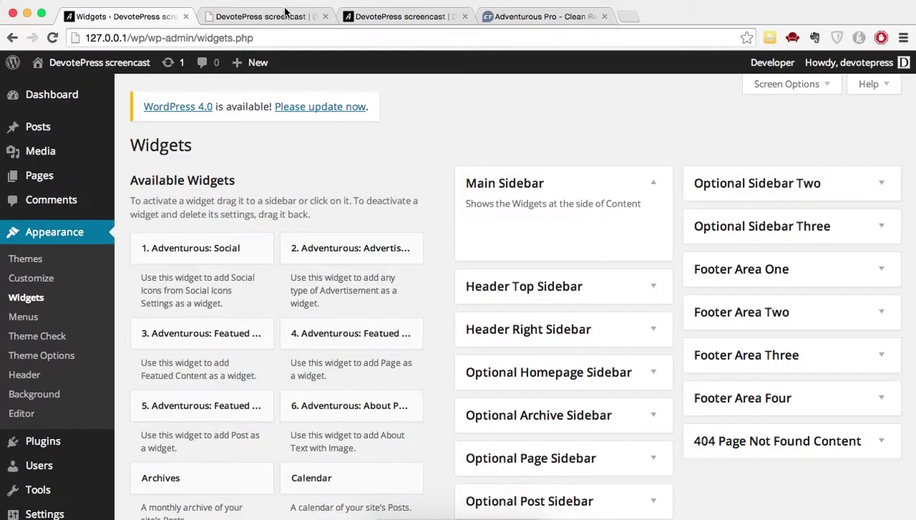
pyautogui.scroll(-10, 276, 268)
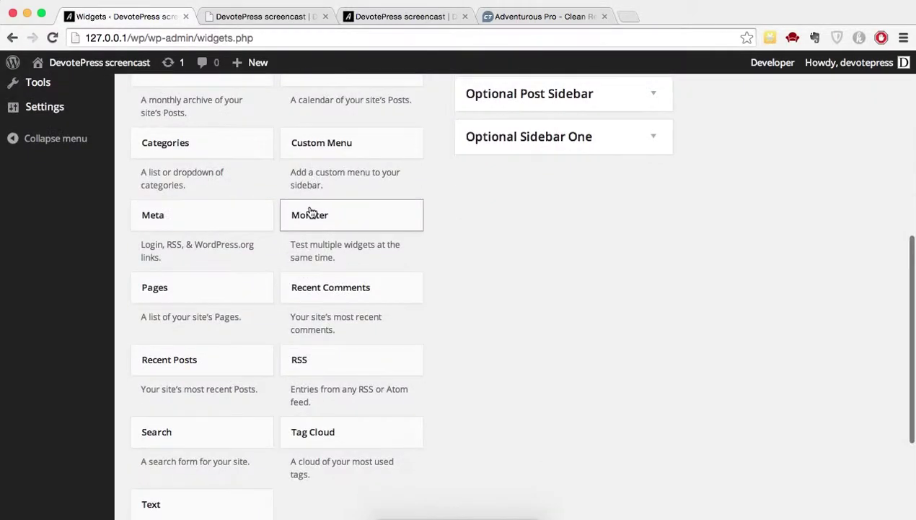
pyautogui.scroll(10, 307, 209)
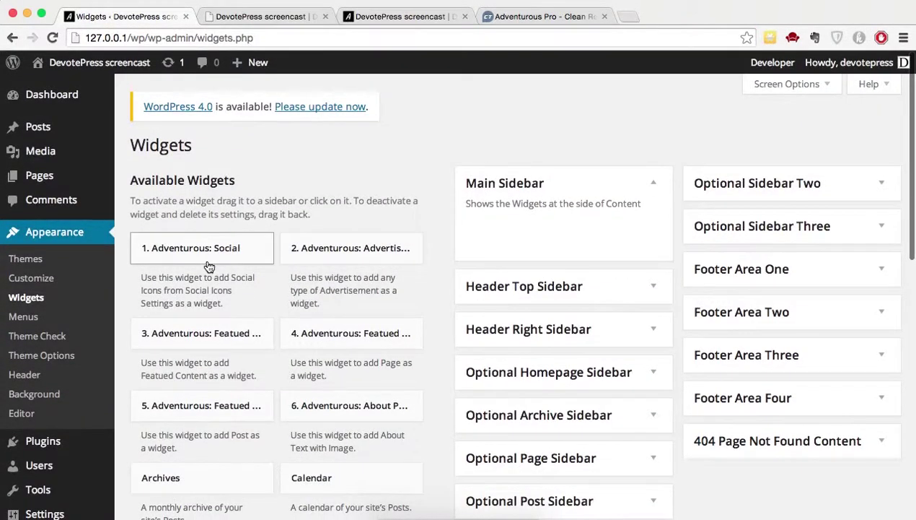
pyautogui.moveTo(292, 250); pyautogui.dragTo(531, 228)
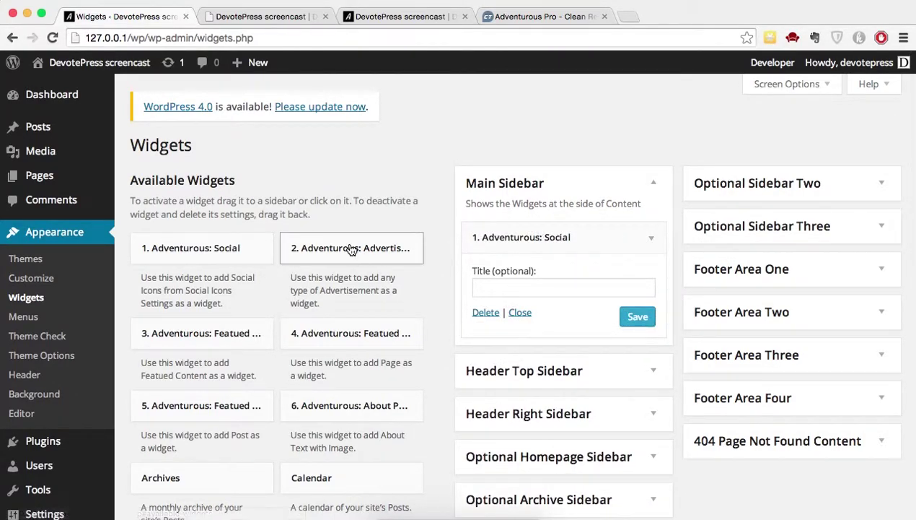
# Reload the front page to check the Social widget over the city-street background
pyautogui.click(392, 20)
pyautogui.click(52, 37)
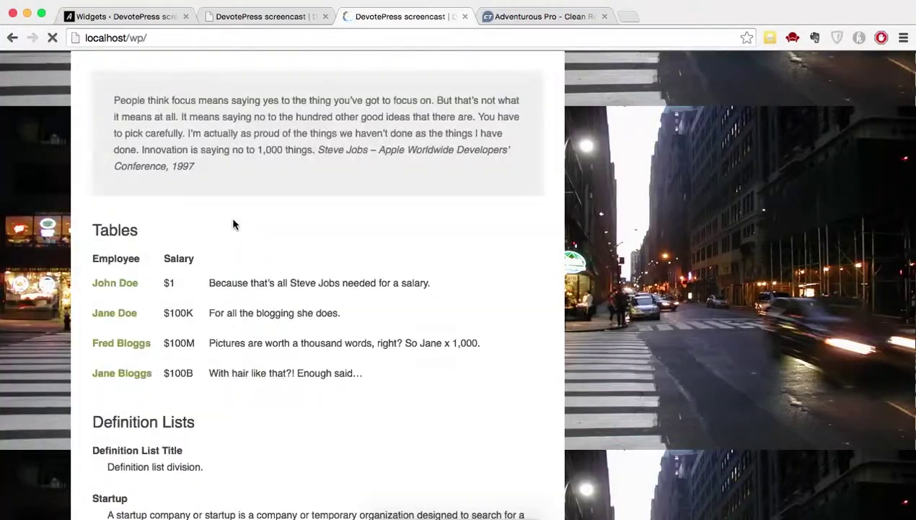
pyautogui.scroll(-10, 231, 223)
pyautogui.scroll(15, 233, 225)
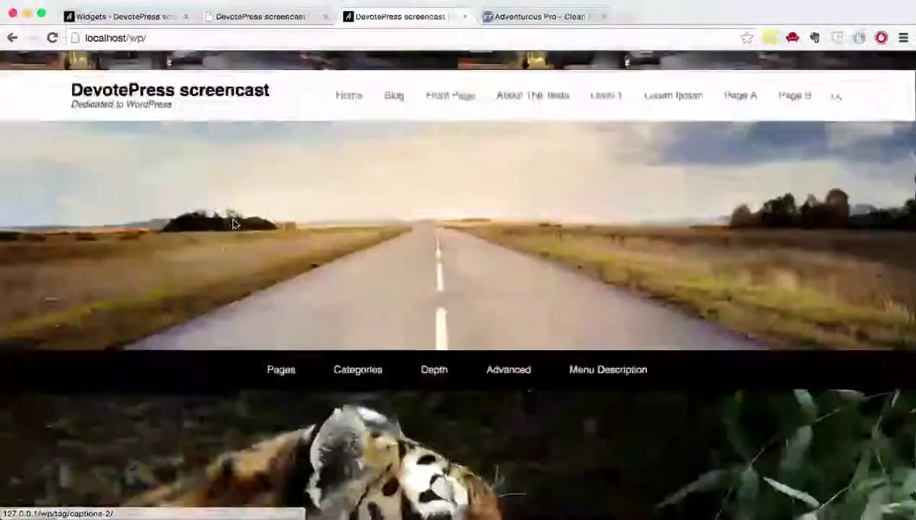
pyautogui.scroll(-10, 233, 226)
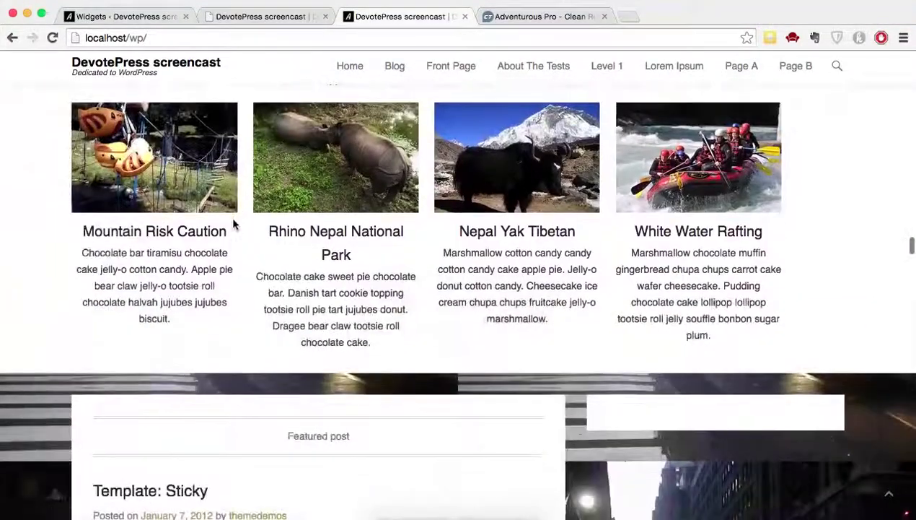
pyautogui.scroll(3, 667, 127)
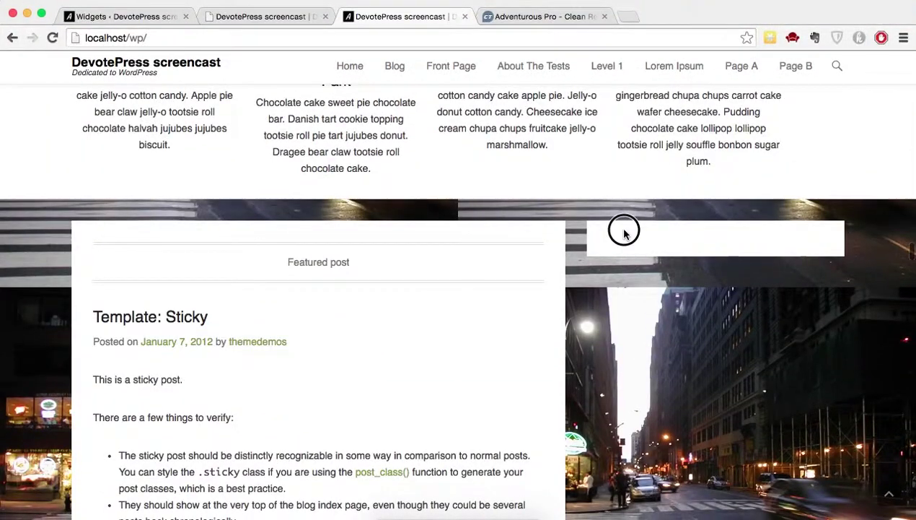
pyautogui.click(247, 15)
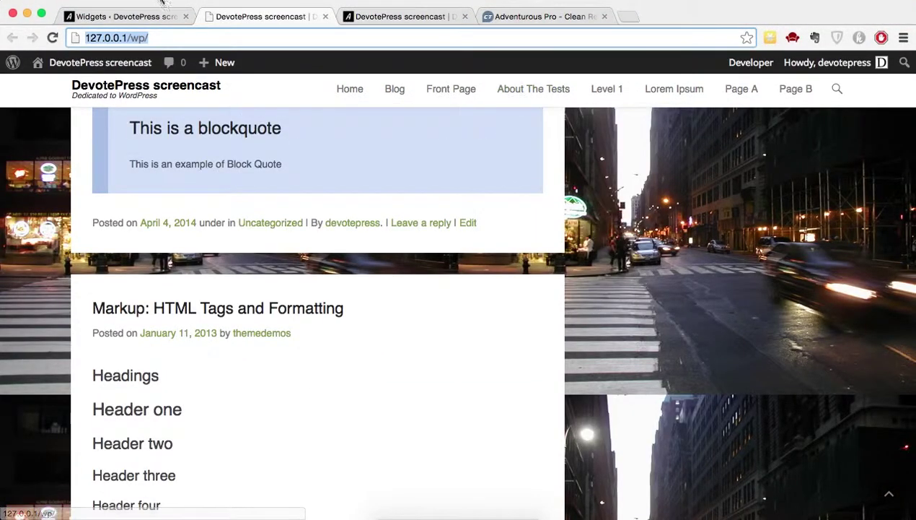
# Delete the Adventurous: Social widget from the Main Sidebar
pyautogui.click(93, 15)
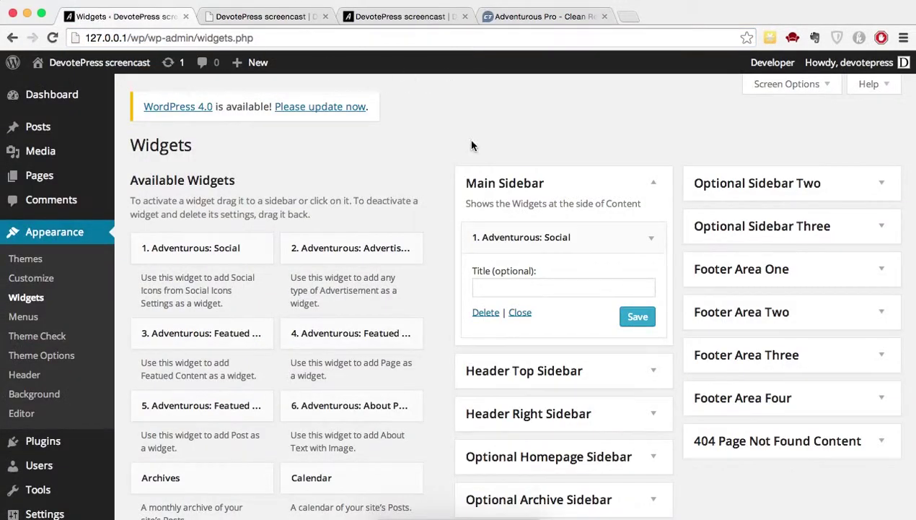
pyautogui.click(650, 244)
pyautogui.click(517, 251)
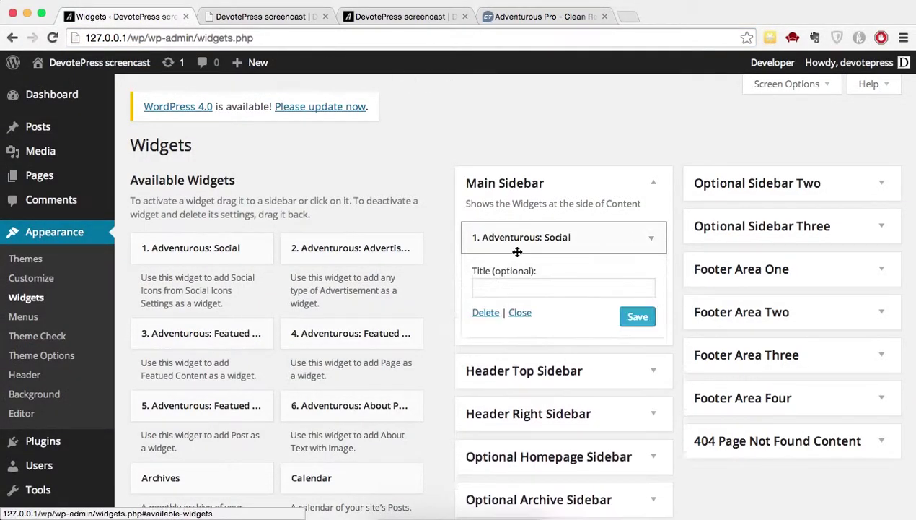
pyautogui.click(486, 312)
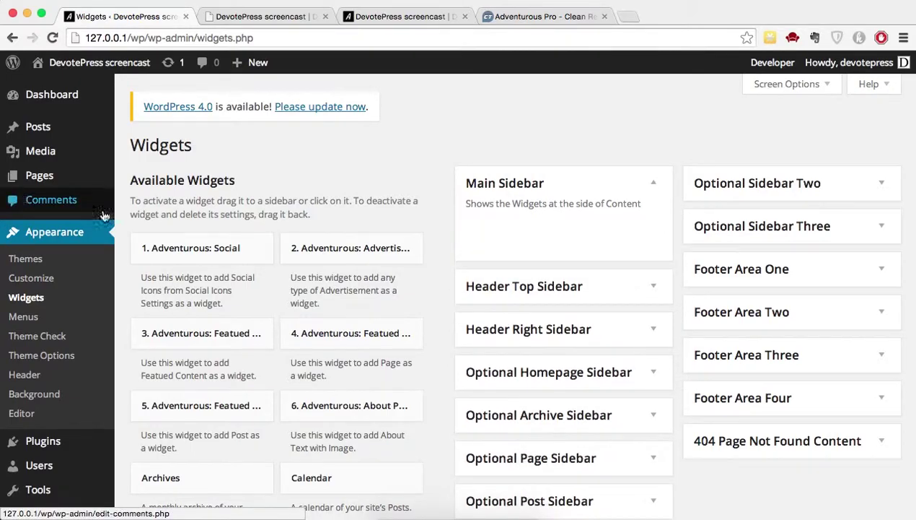
pyautogui.scroll(-10, 292, 283)
pyautogui.scroll(8, 292, 281)
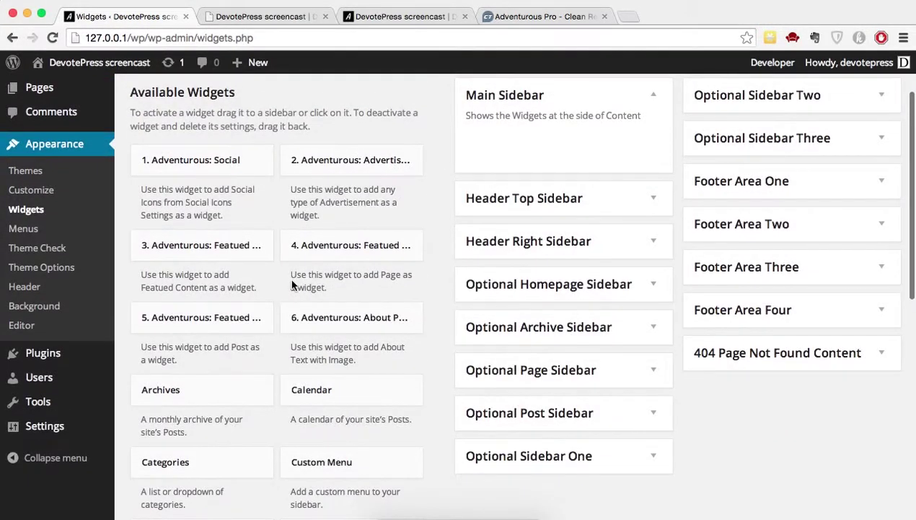
pyautogui.scroll(2, 292, 281)
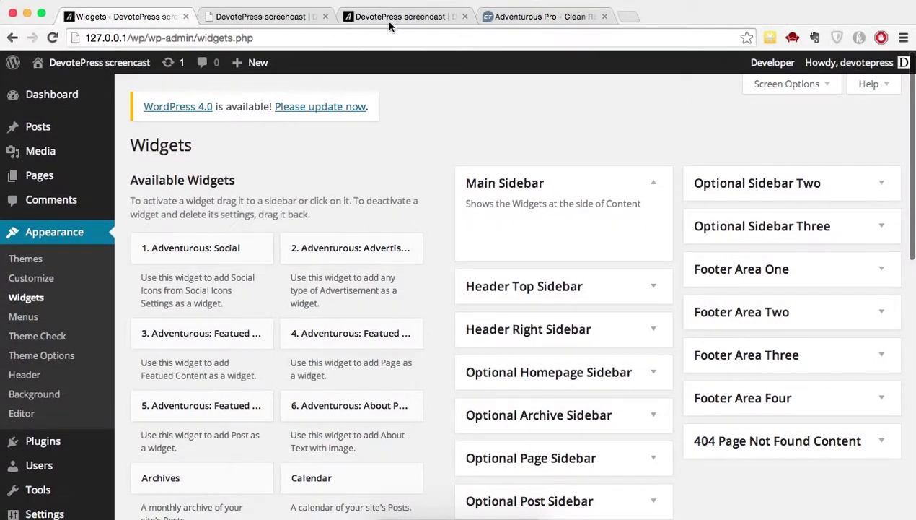
# Scroll through the localhost/wp/ front page to confirm the widget is gone
pyautogui.click(389, 21)
pyautogui.scroll(-8, 260, 258)
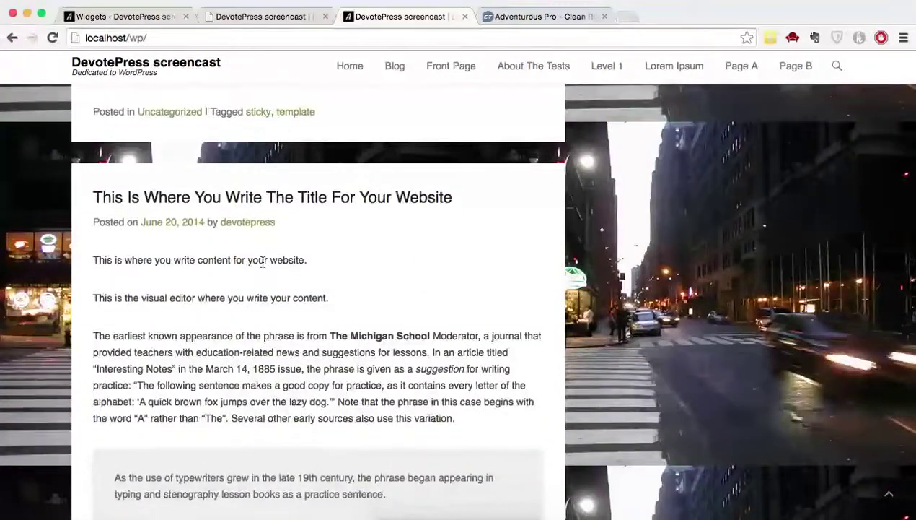
pyautogui.scroll(-5, 263, 263)
pyautogui.scroll(15, 262, 265)
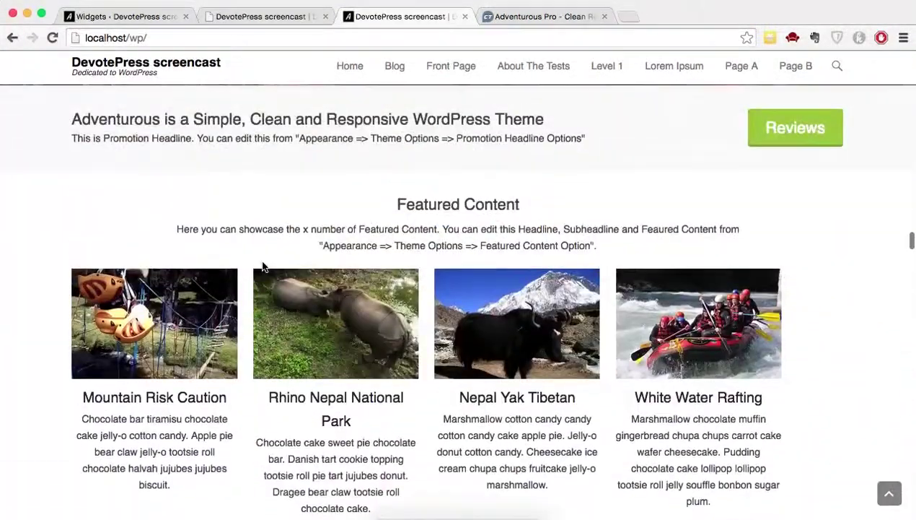
pyautogui.scroll(-20, 263, 267)
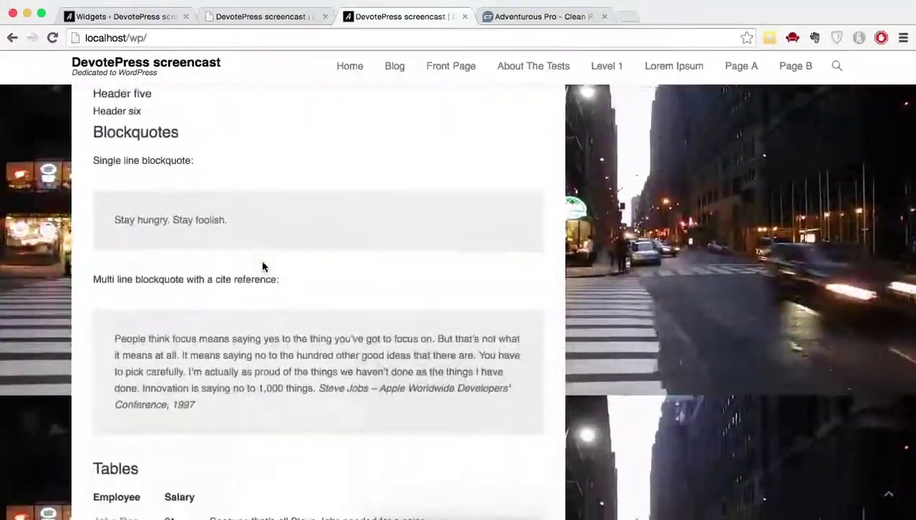